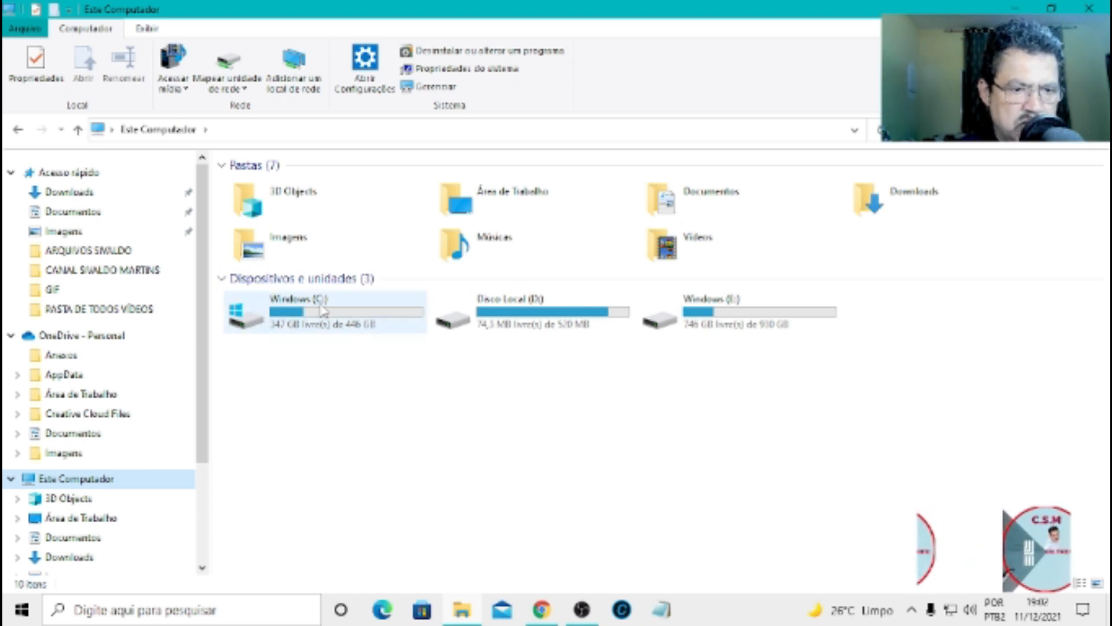
# Check the free space and total size of the Windows (C:) and Windows (E:) drives
pyautogui.moveTo(290, 307)
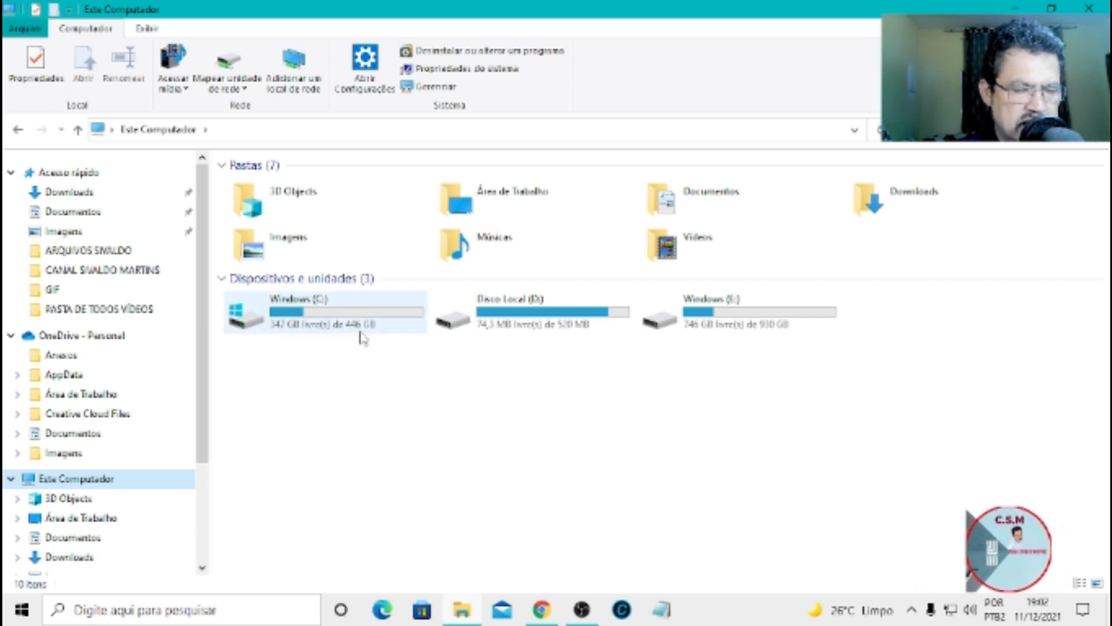
pyautogui.moveTo(360, 337)
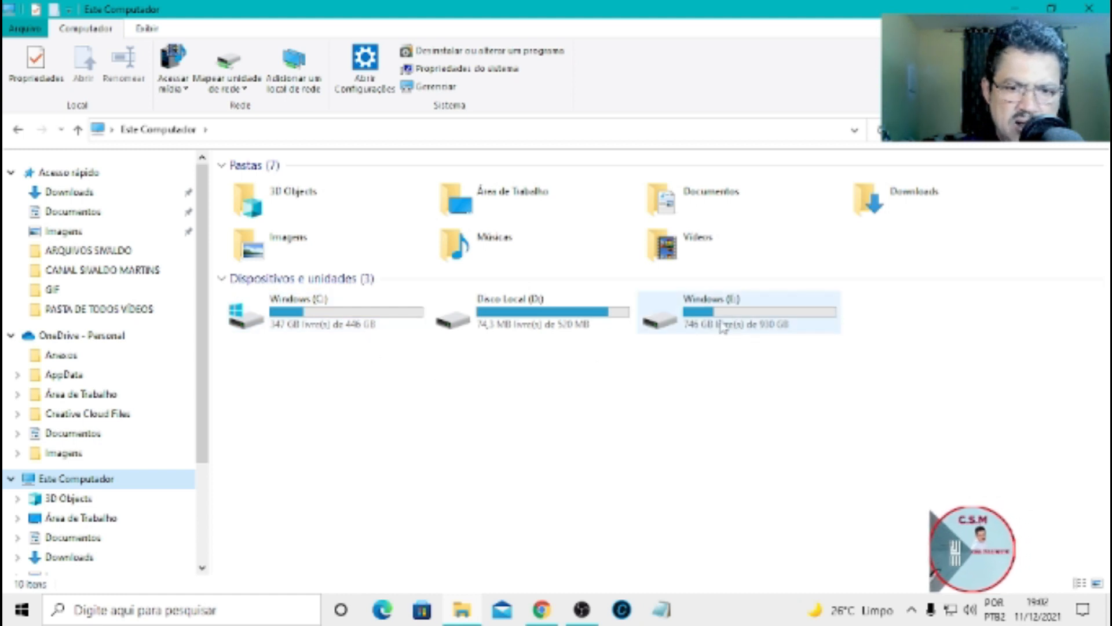
pyautogui.moveTo(731, 325)
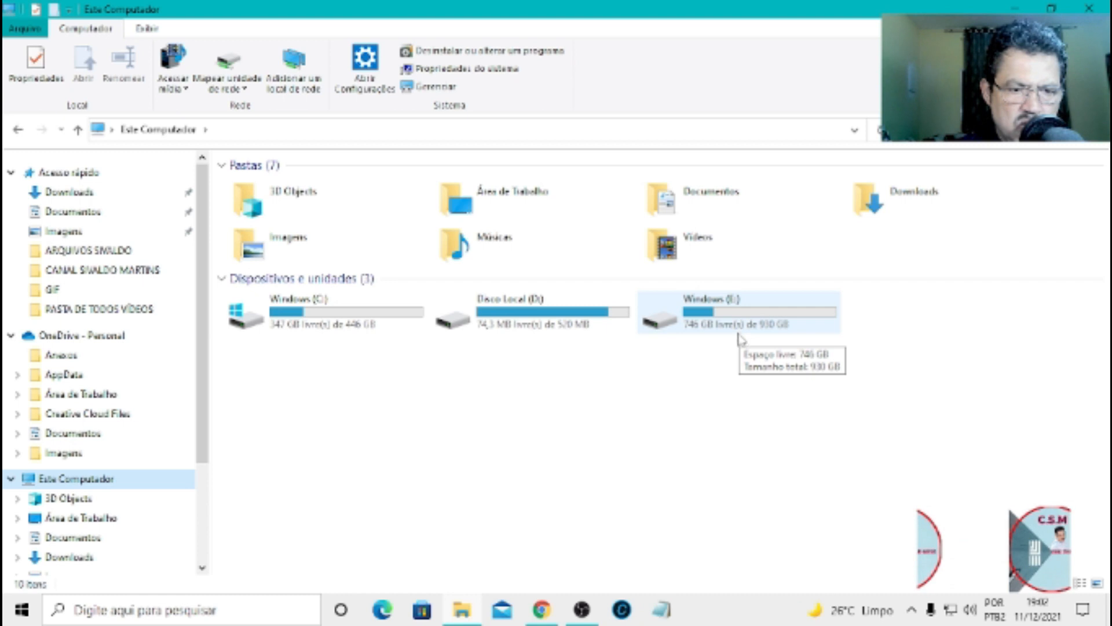
pyautogui.moveTo(325, 312)
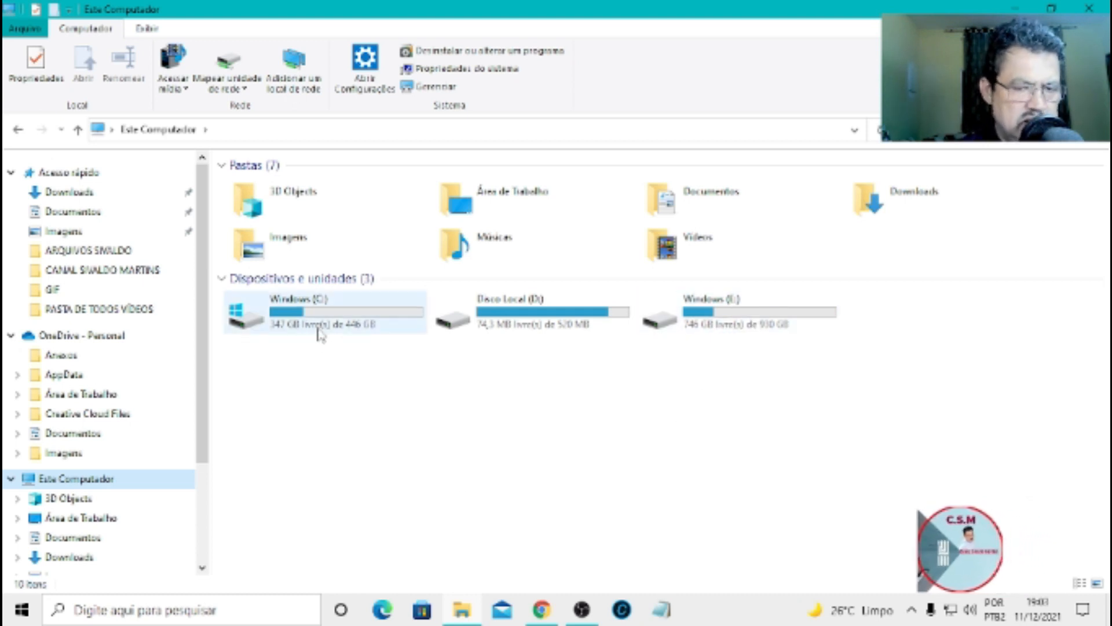
pyautogui.moveTo(320, 334)
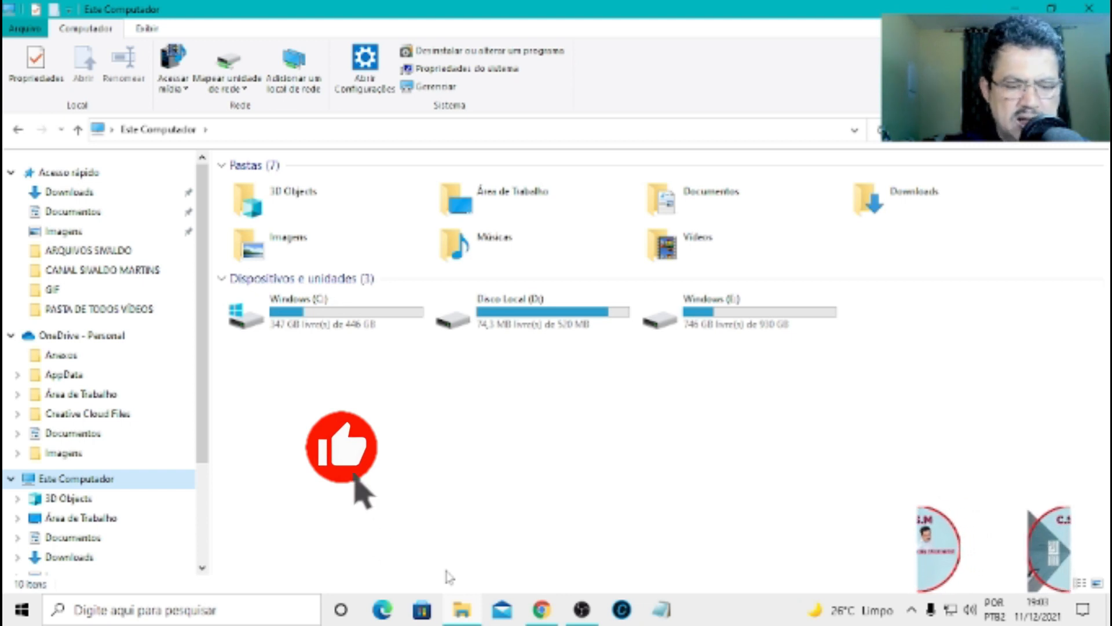
# Review where new content is saved by default in the system's storage settings, and close Settings
pyautogui.press('super+i')
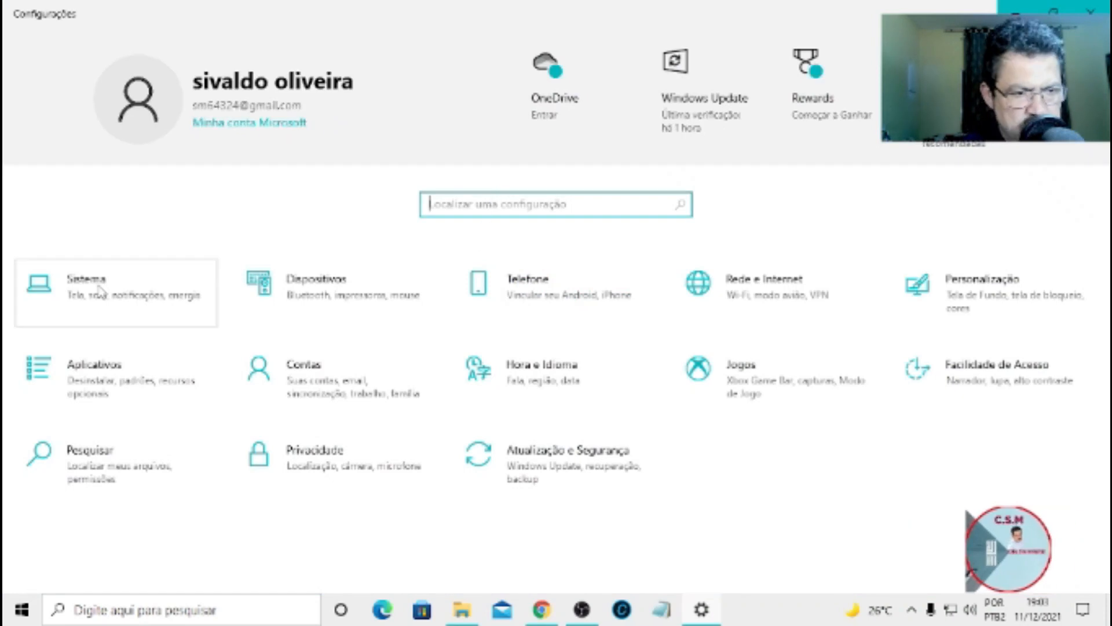
pyautogui.click(107, 284)
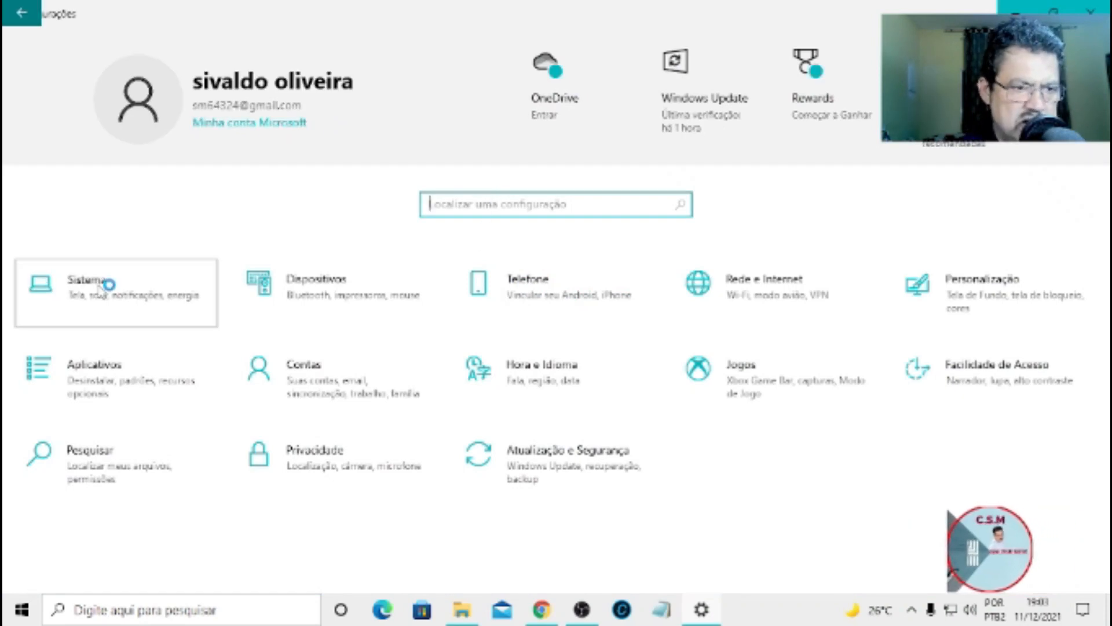
pyautogui.click(94, 311)
pyautogui.click(86, 386)
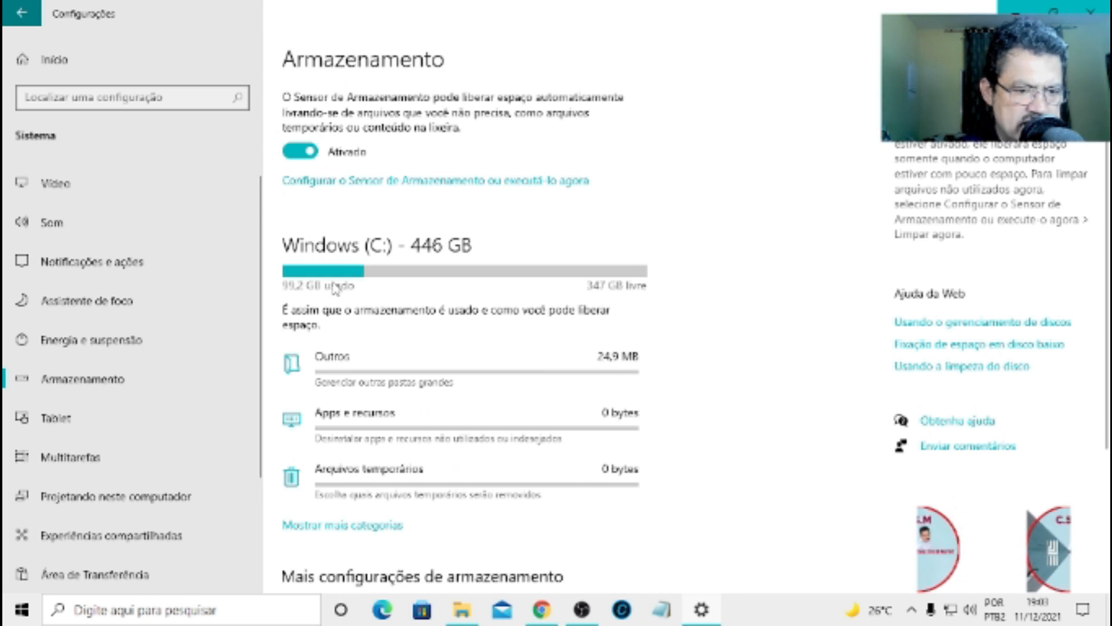
pyautogui.scroll(-3, 492, 281)
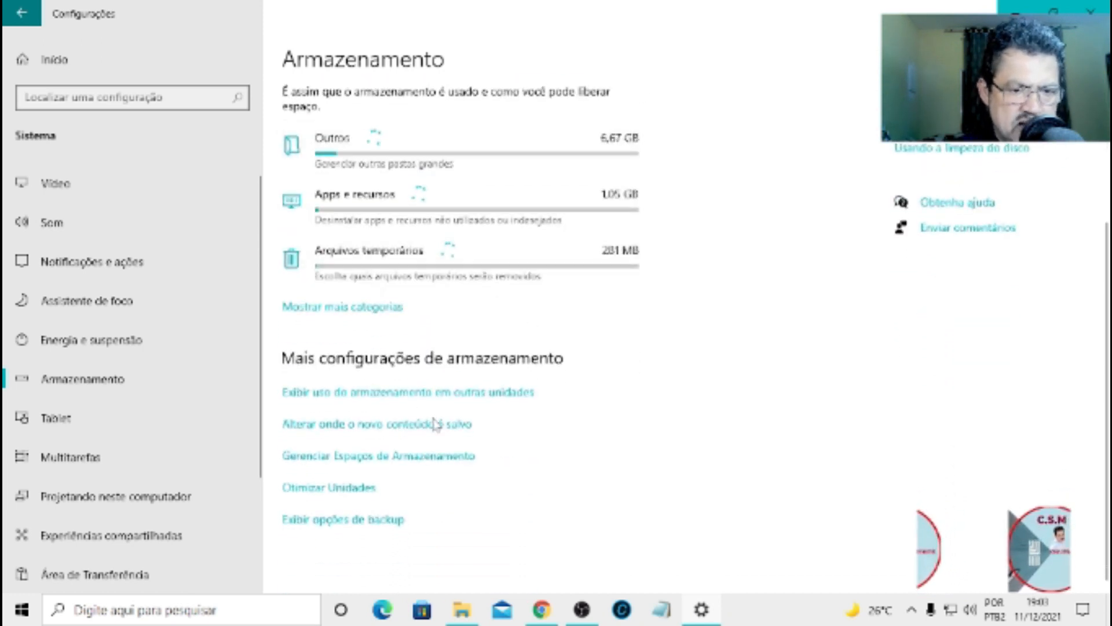
pyautogui.click(346, 426)
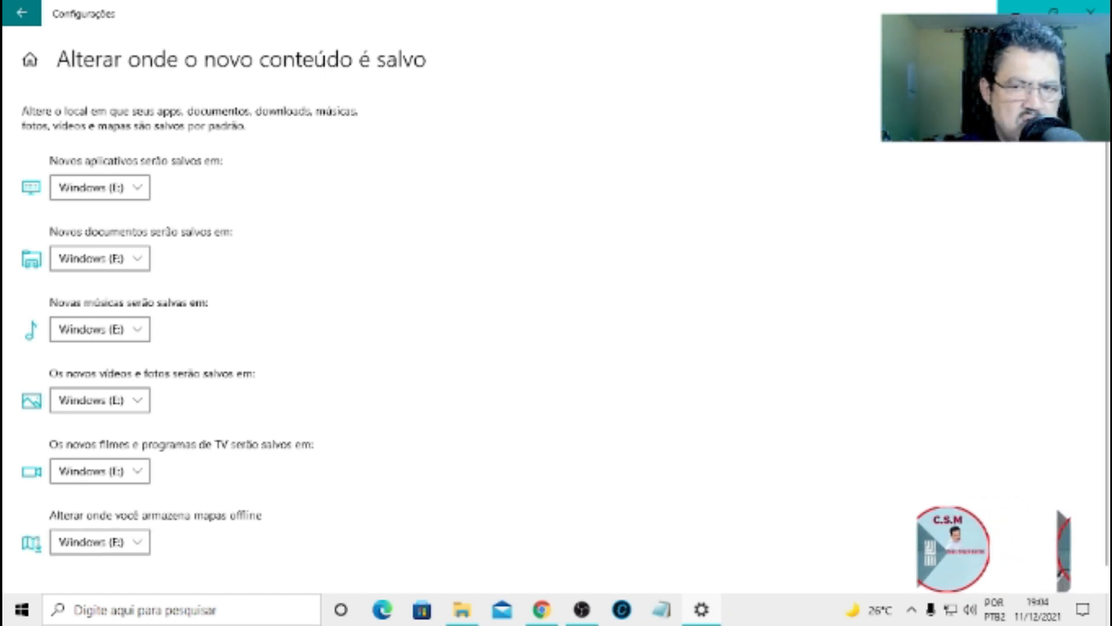
pyautogui.click(1090, 12)
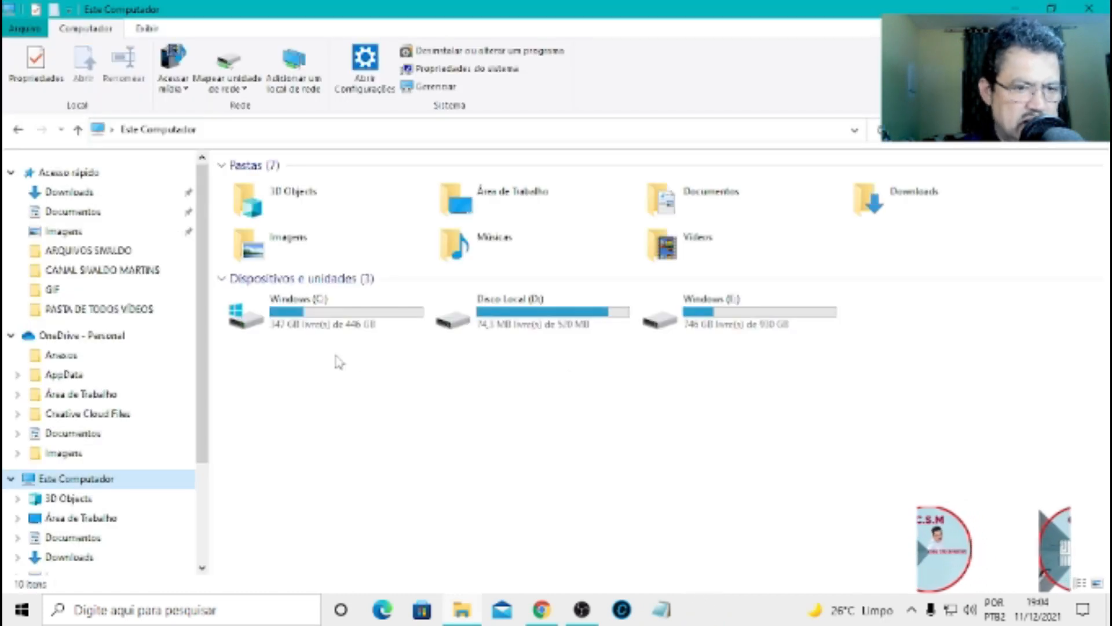
# View the folders on the Windows (C:) drive and return to Este Computador
pyautogui.click(317, 314)
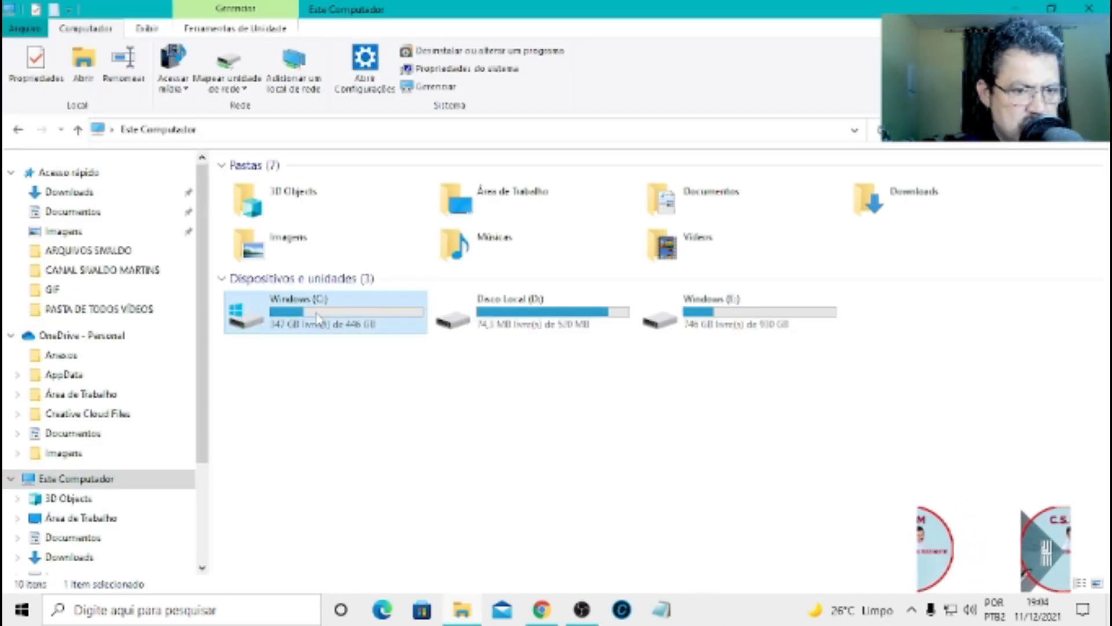
pyautogui.doubleClick(317, 315)
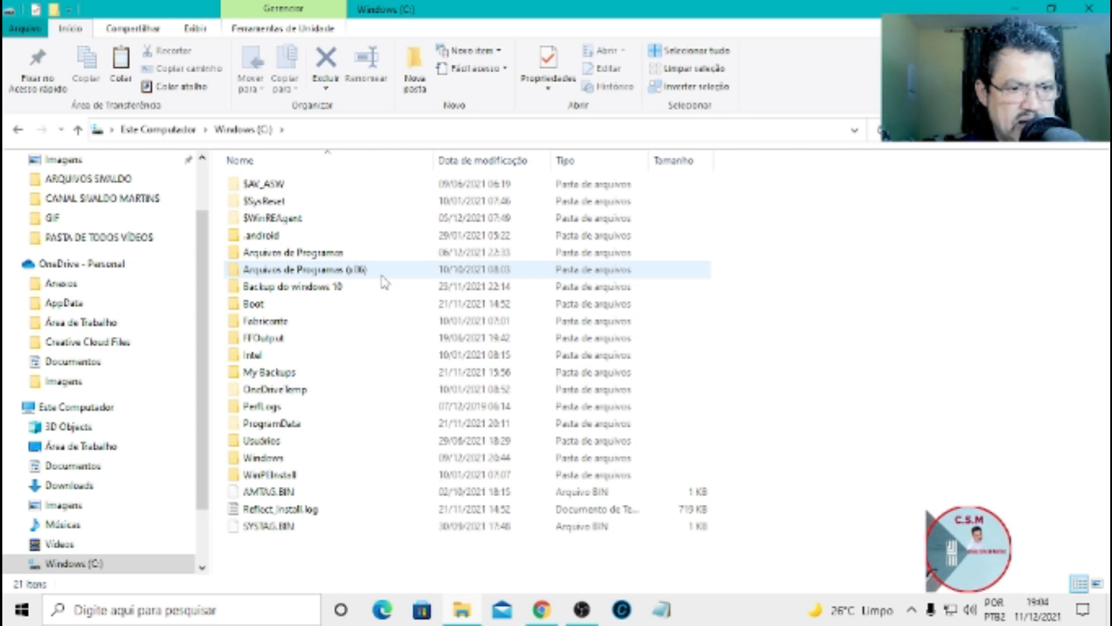
pyautogui.click(60, 409)
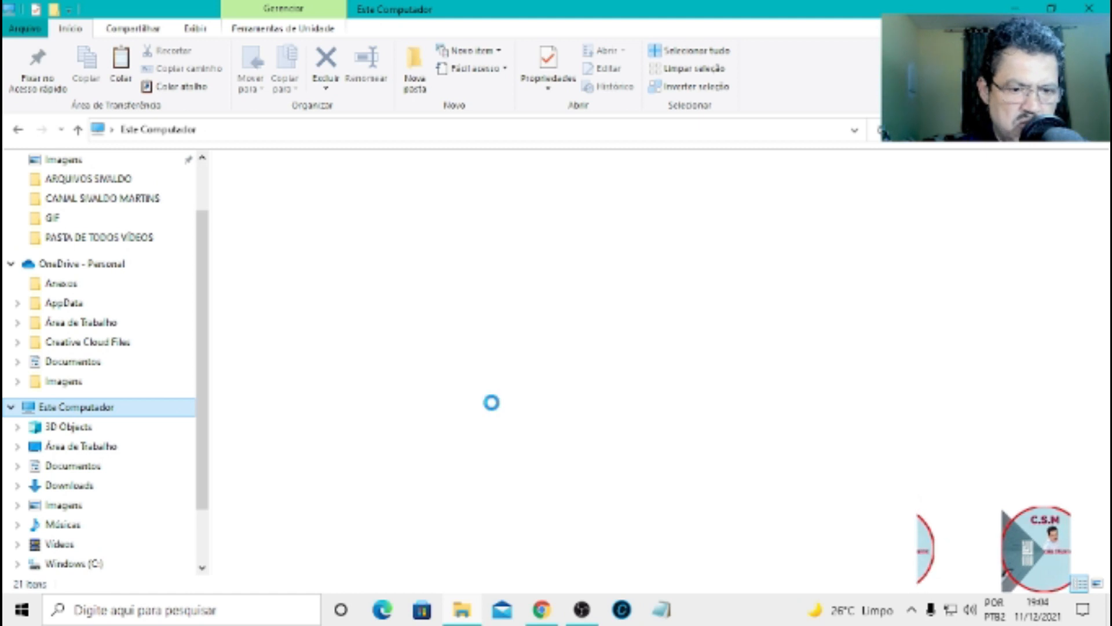
# Compare the capacity of the Windows (C:) drive with that of the Windows (E:) drive
pyautogui.click(322, 318)
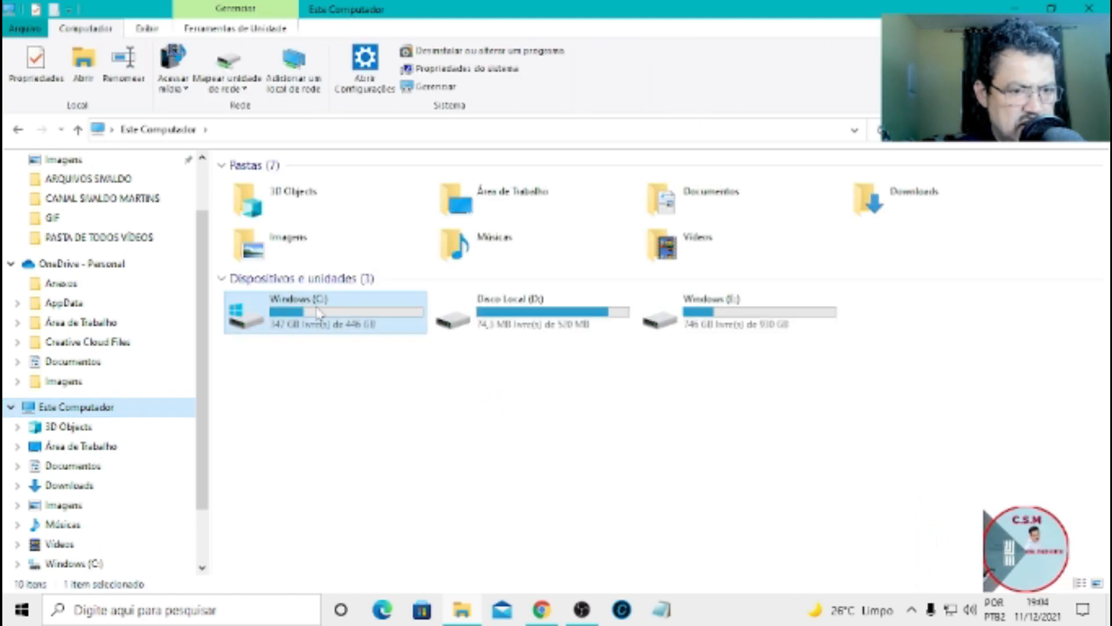
pyautogui.moveTo(317, 313)
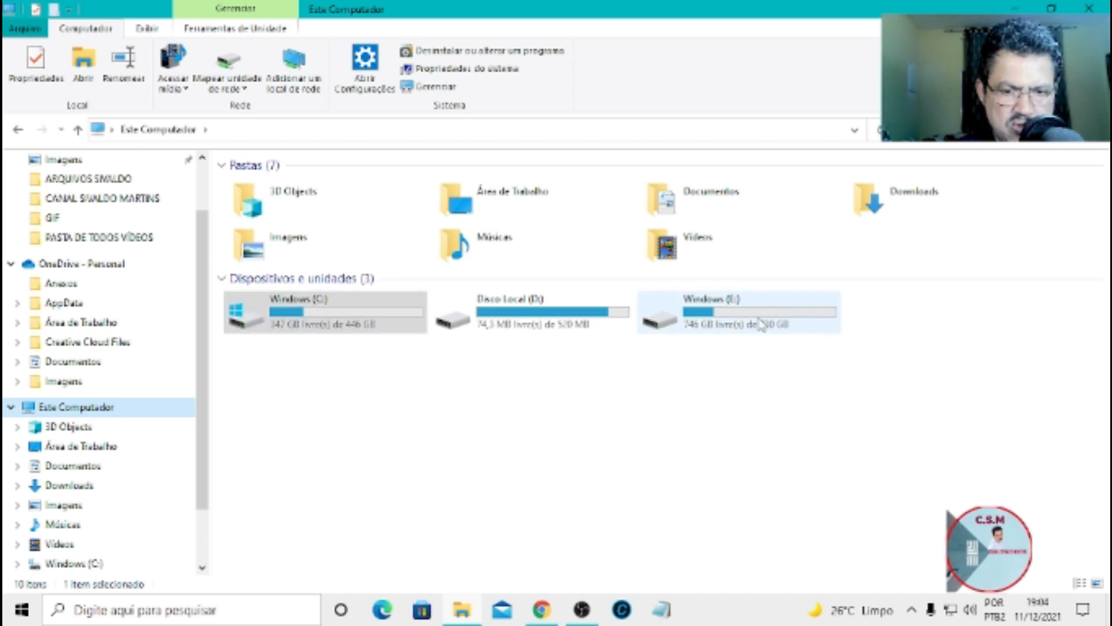
pyautogui.moveTo(761, 322)
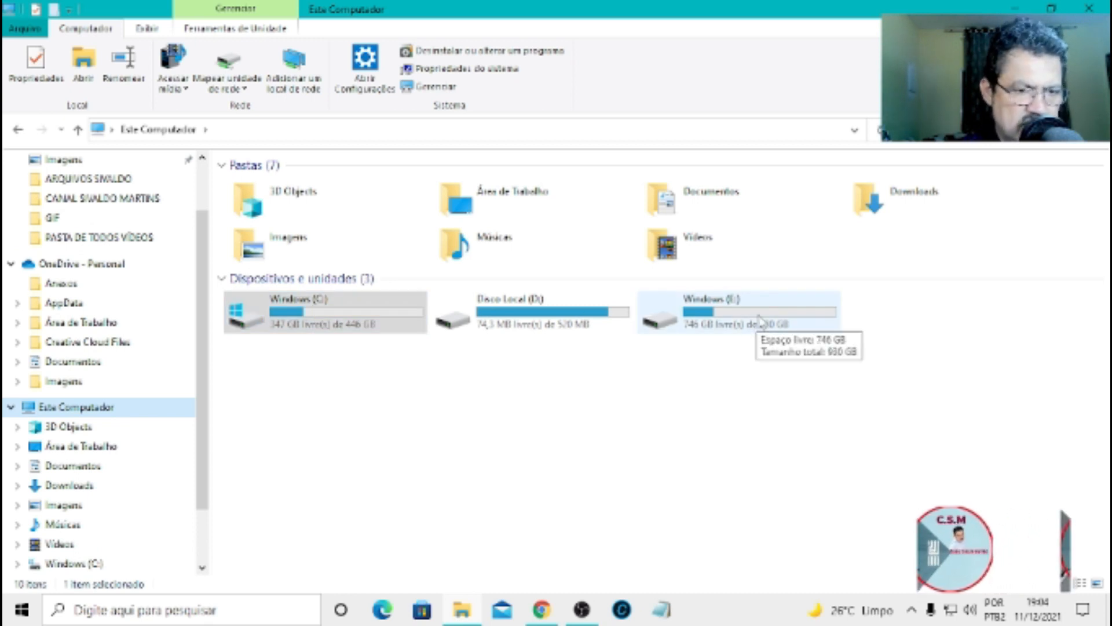
pyautogui.click(314, 333)
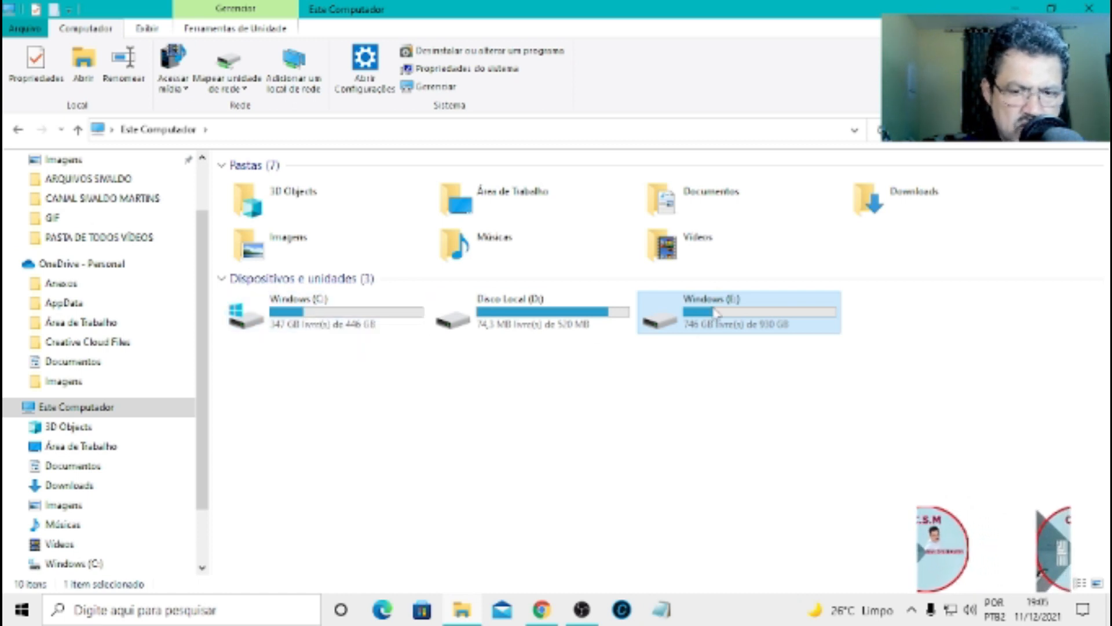
pyautogui.moveTo(718, 312)
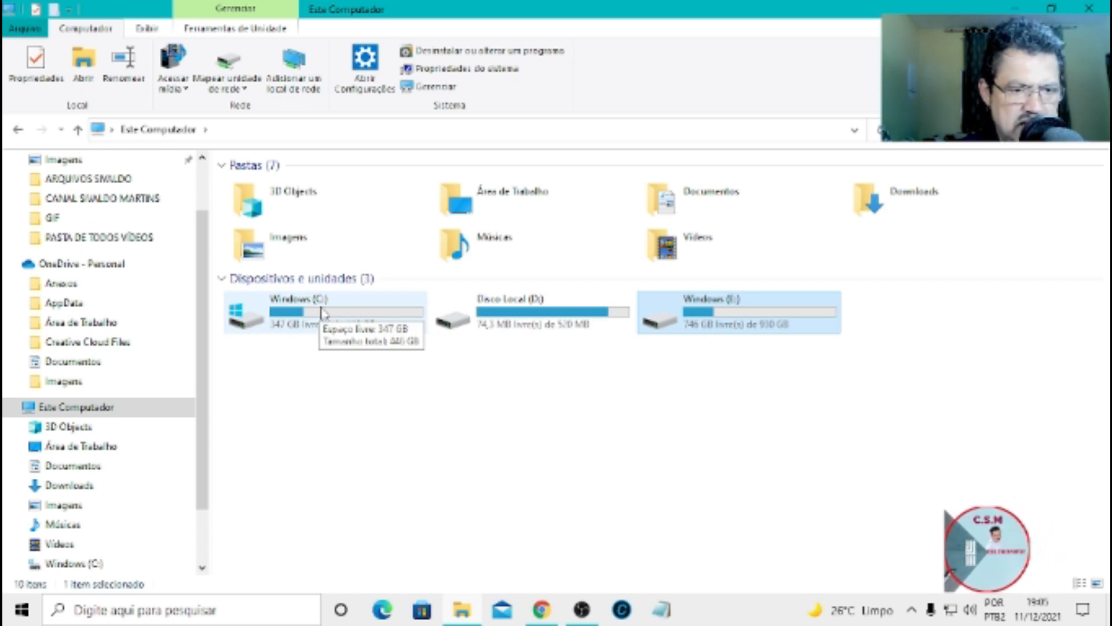
# Open the personal profile folder inside the first Usuários folder on the Windows (E:) drive
pyautogui.doubleClick(742, 320)
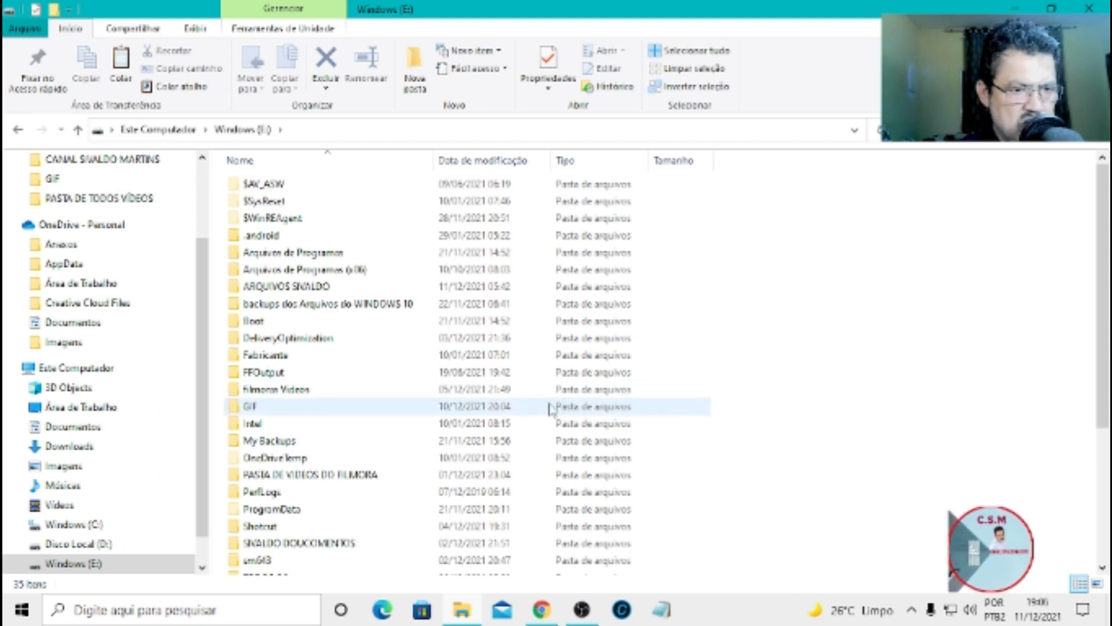
pyautogui.scroll(-2, 386, 406)
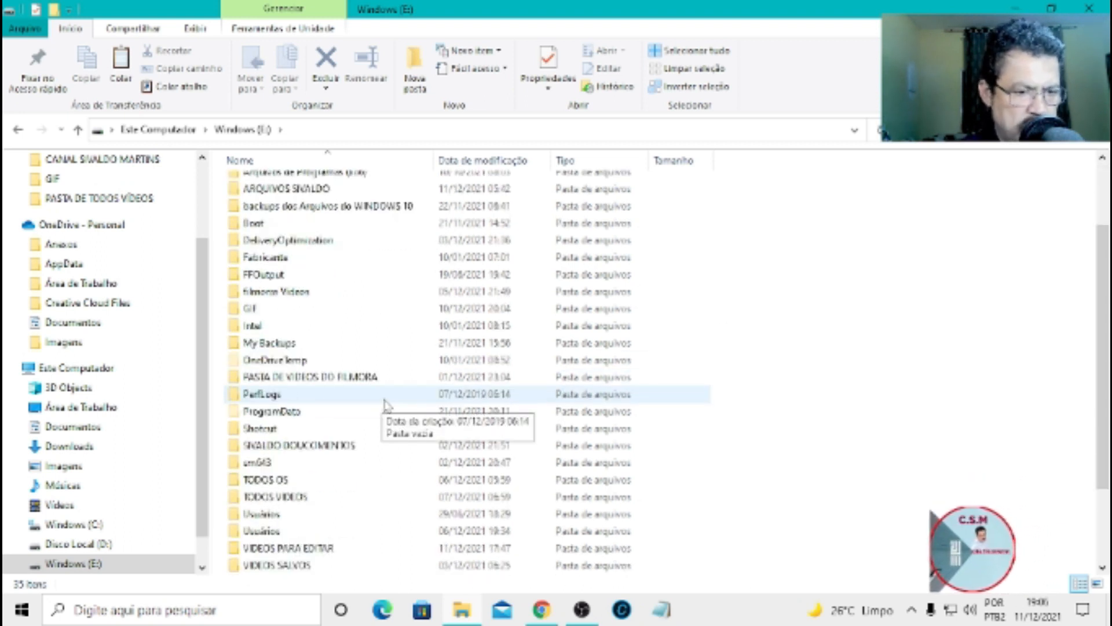
pyautogui.scroll(-2, 385, 406)
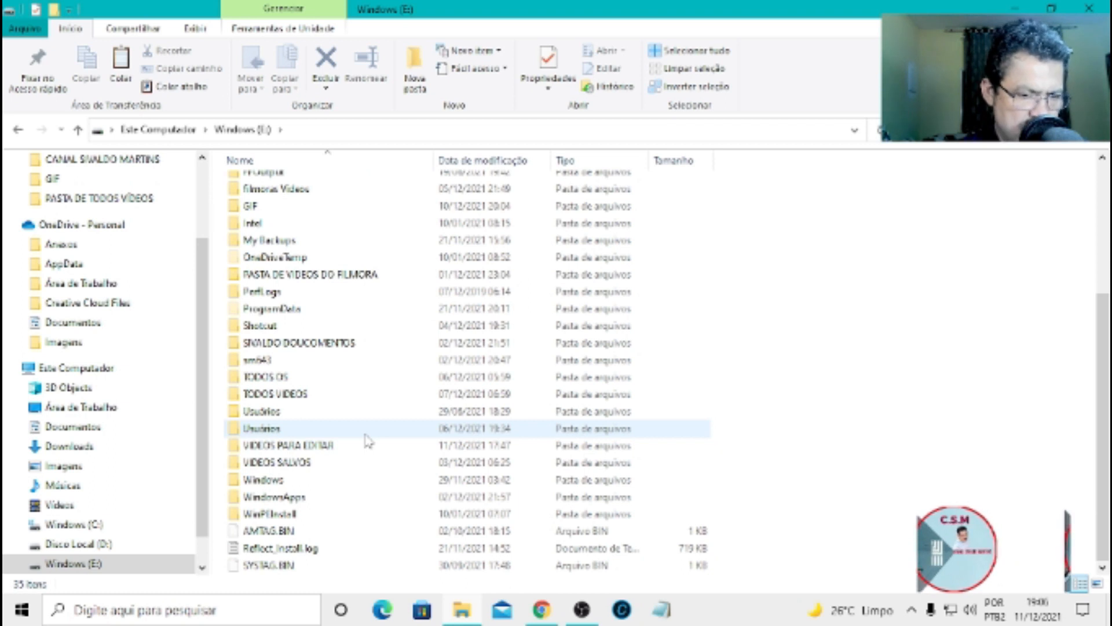
pyautogui.click(265, 415)
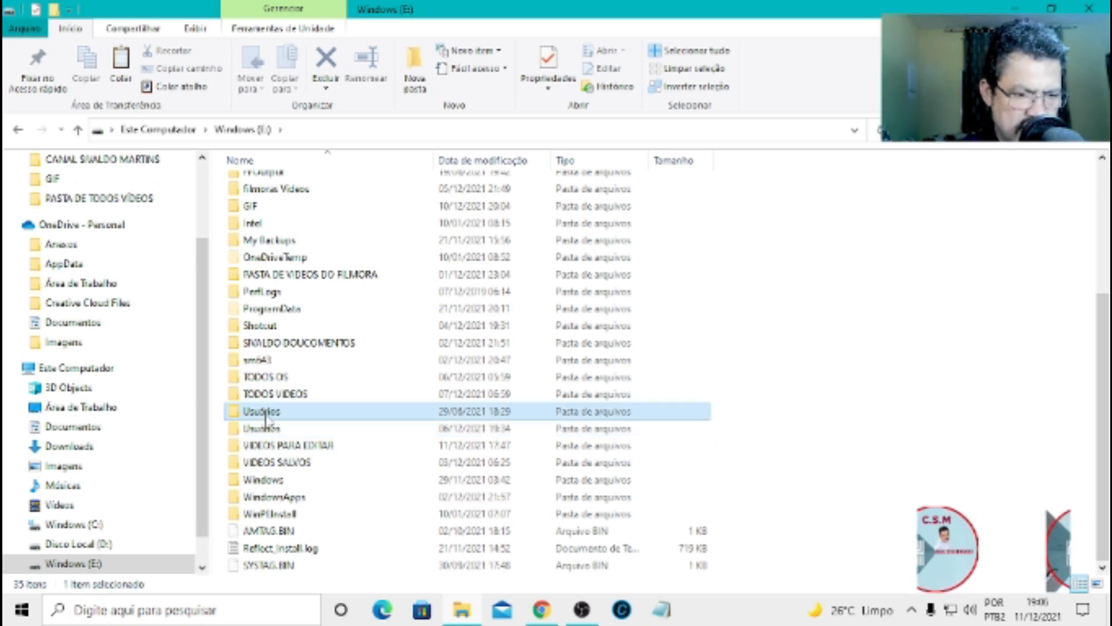
pyautogui.doubleClick(265, 415)
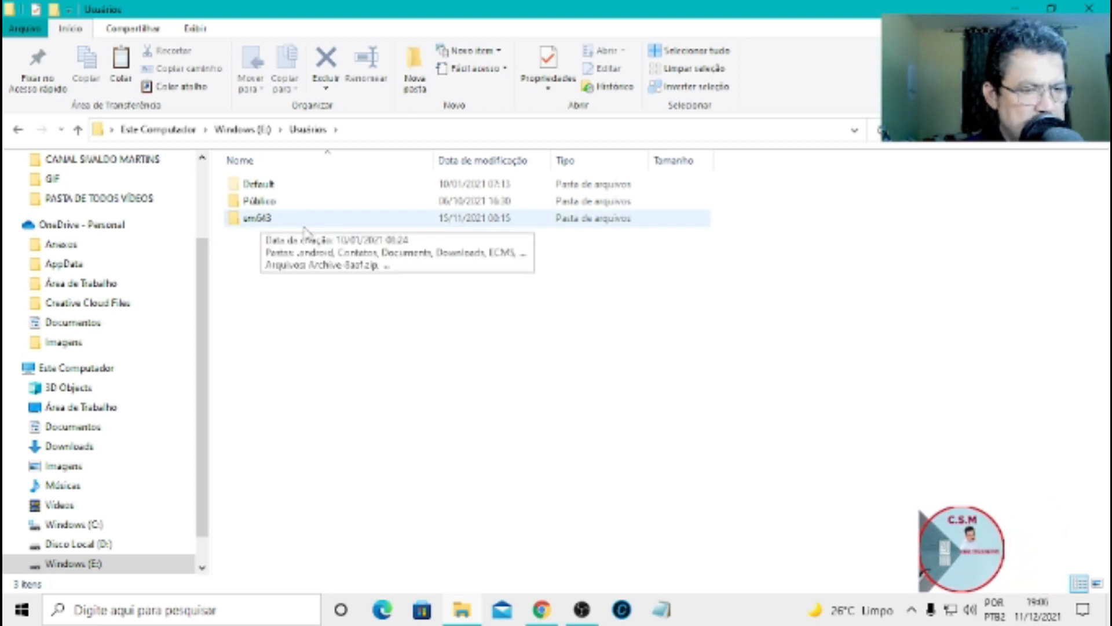
pyautogui.click(262, 225)
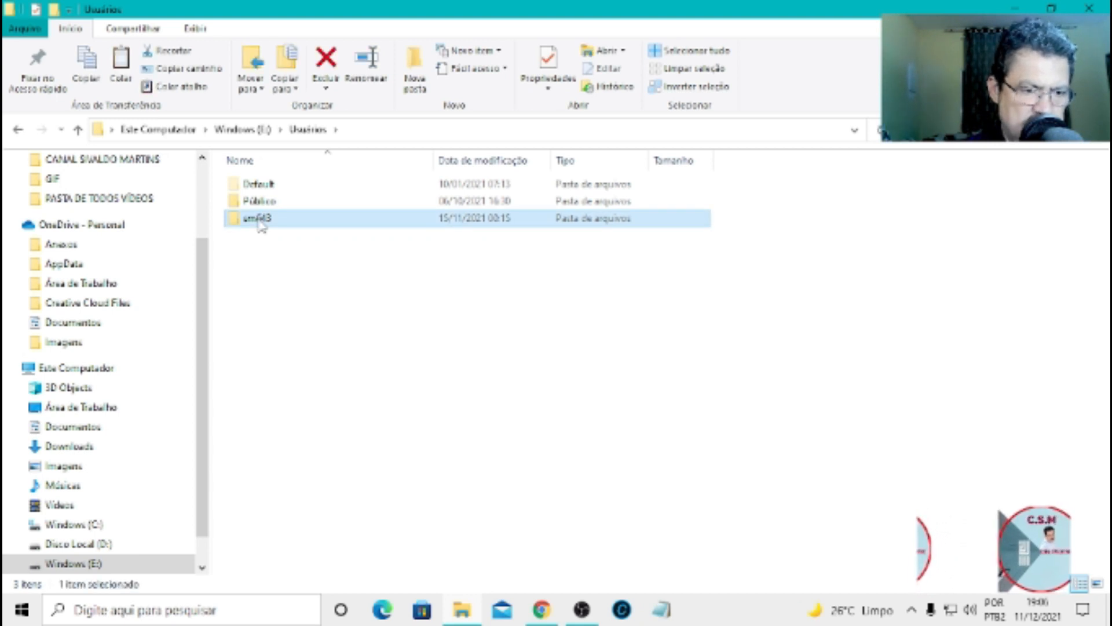
pyautogui.doubleClick(262, 225)
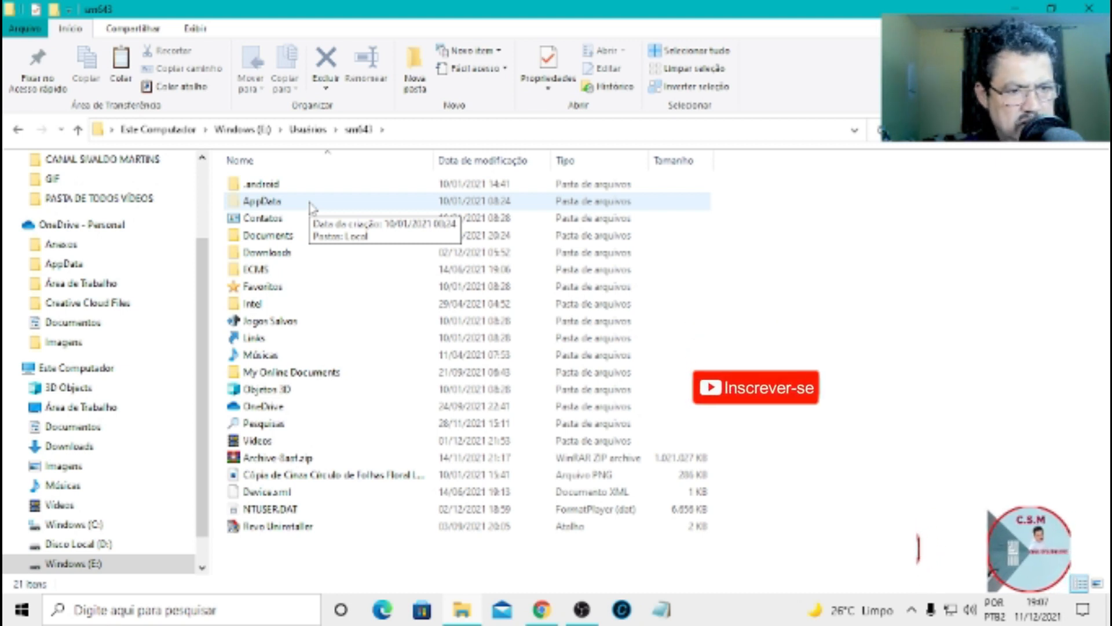
# Open the Windows (C:) drive in a new window alongside the profile folder
pyautogui.click(83, 526)
pyautogui.rightClick(83, 525)
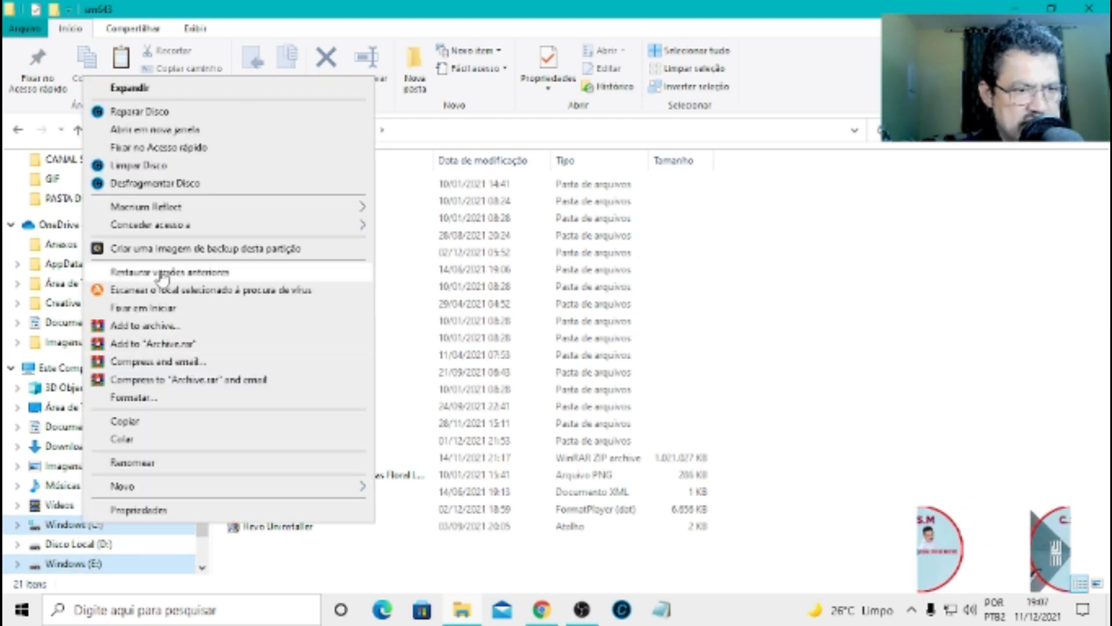
pyautogui.click(177, 132)
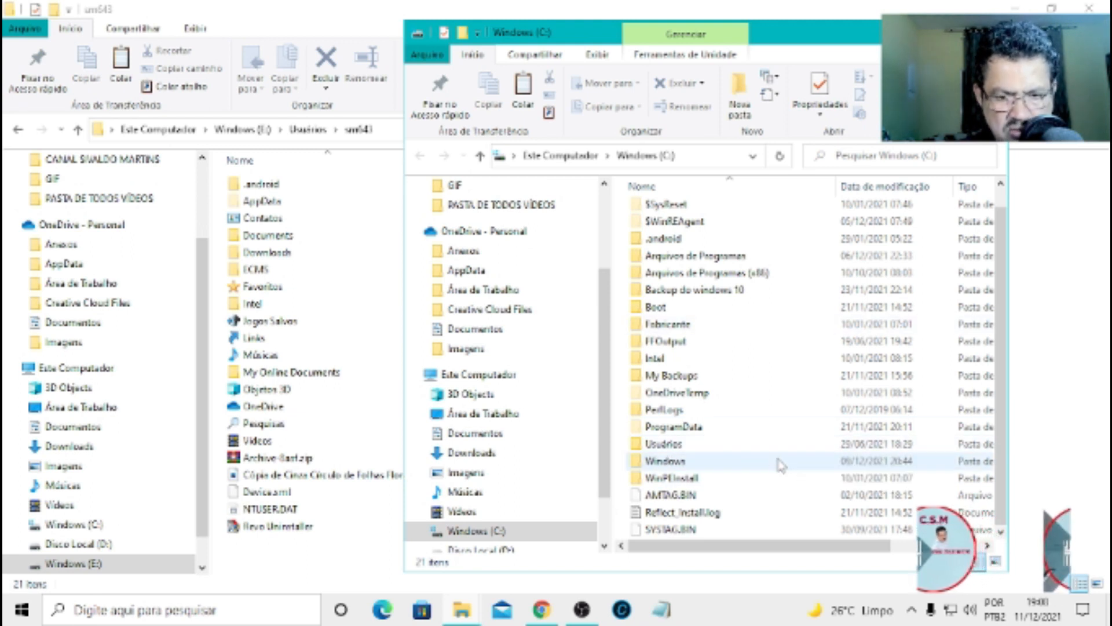
# Create a new folder named "Usuários" in the root of the Windows (C:) drive
pyautogui.rightClick(766, 441)
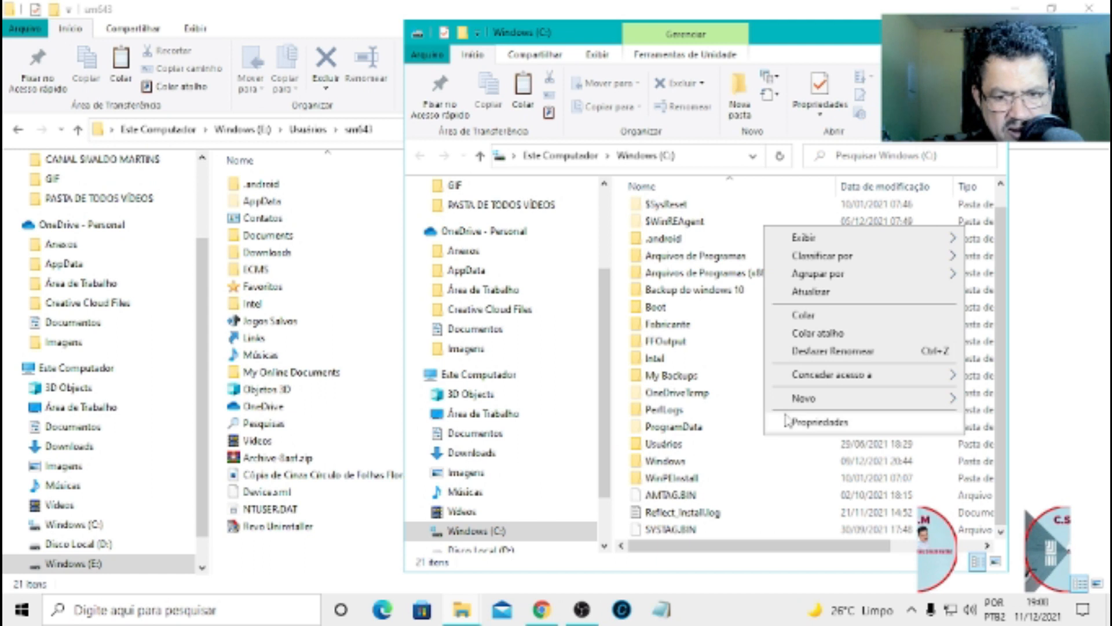
pyautogui.moveTo(813, 406)
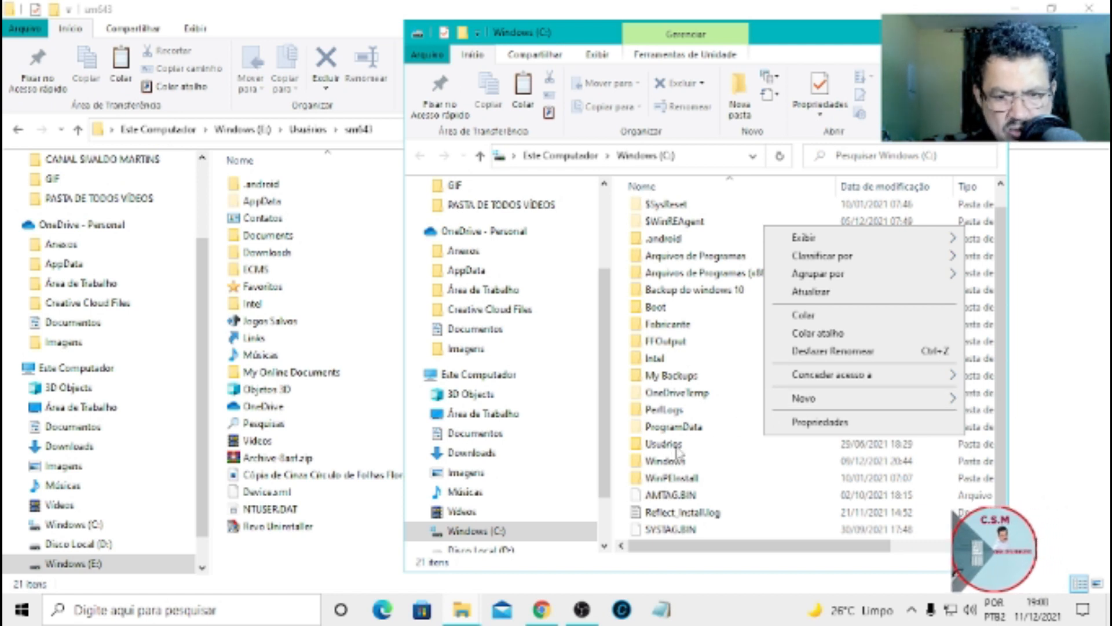
pyautogui.moveTo(918, 401)
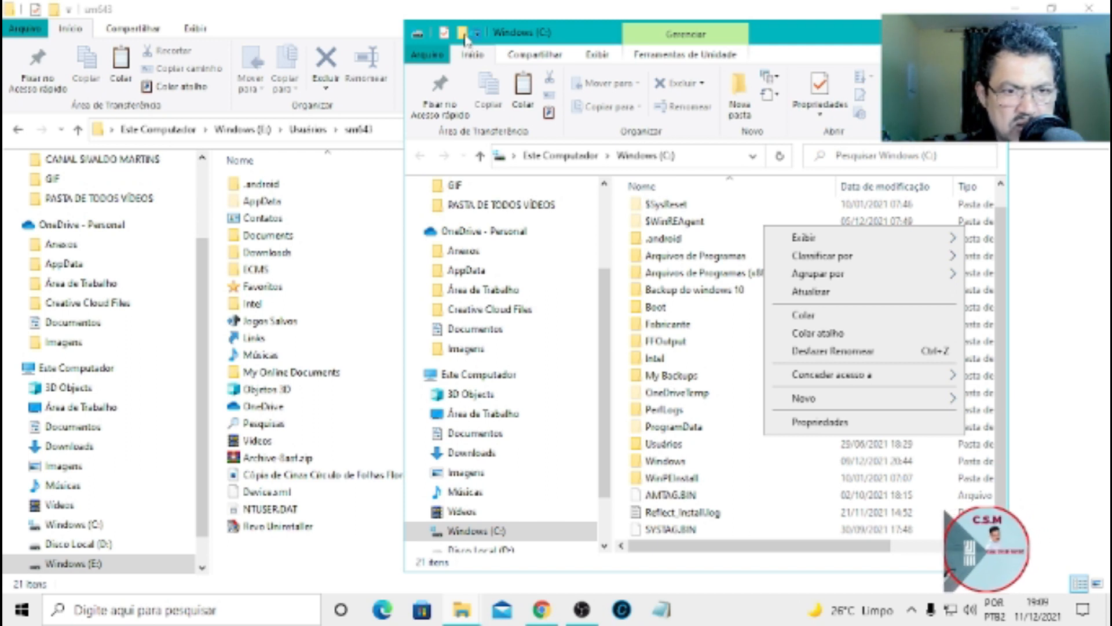
pyautogui.click(466, 38)
pyautogui.click(465, 39)
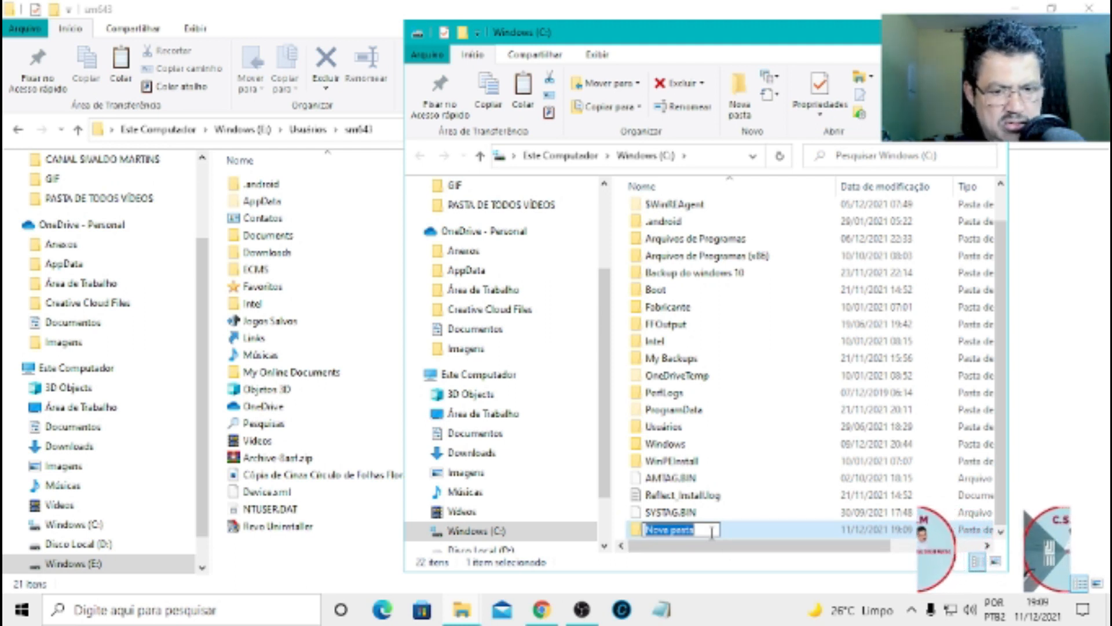
pyautogui.press('BackSpace')
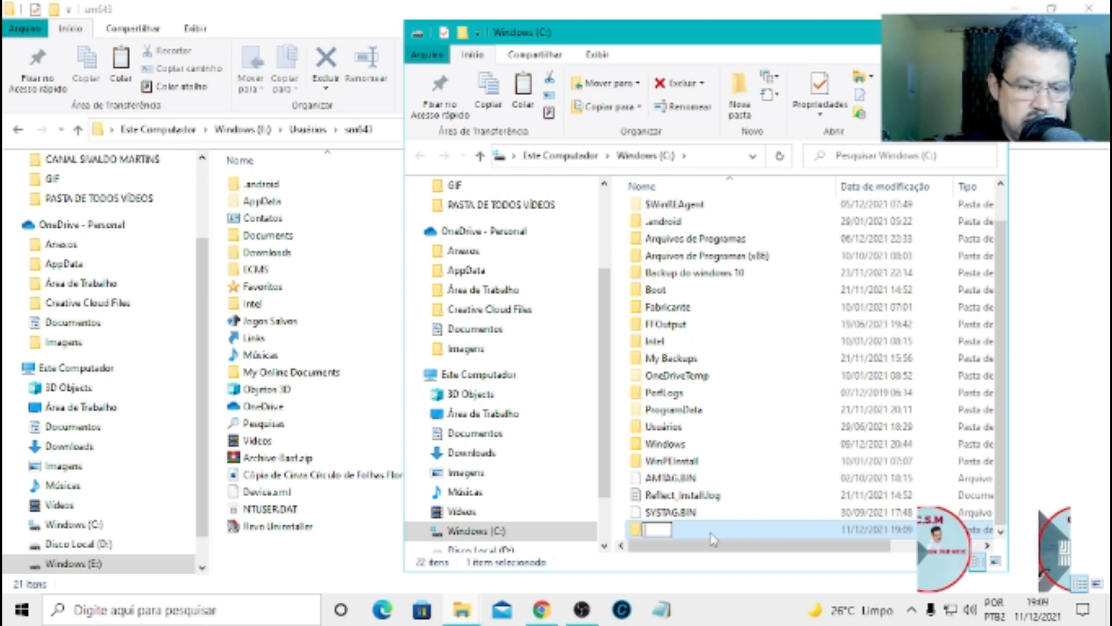
pyautogui.write('U')
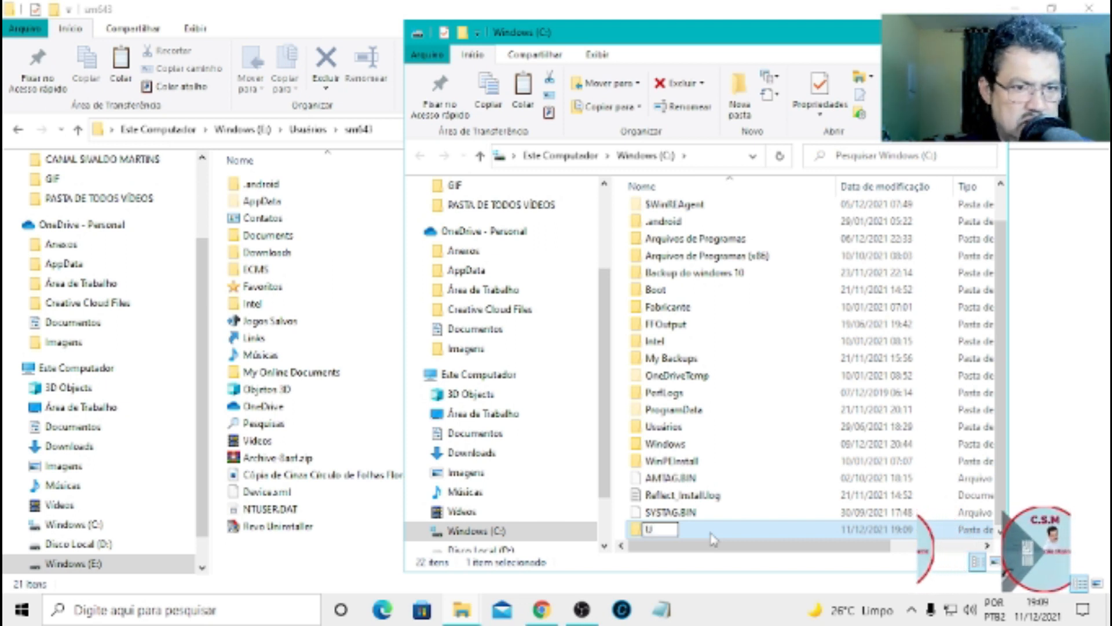
pyautogui.write('s')
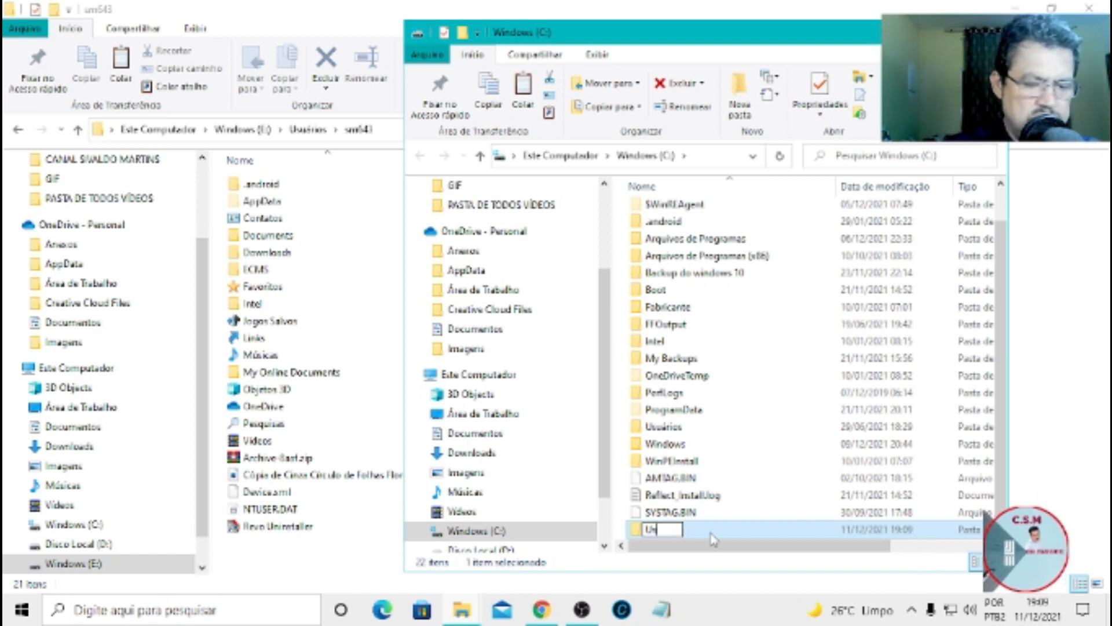
pyautogui.write('oário')
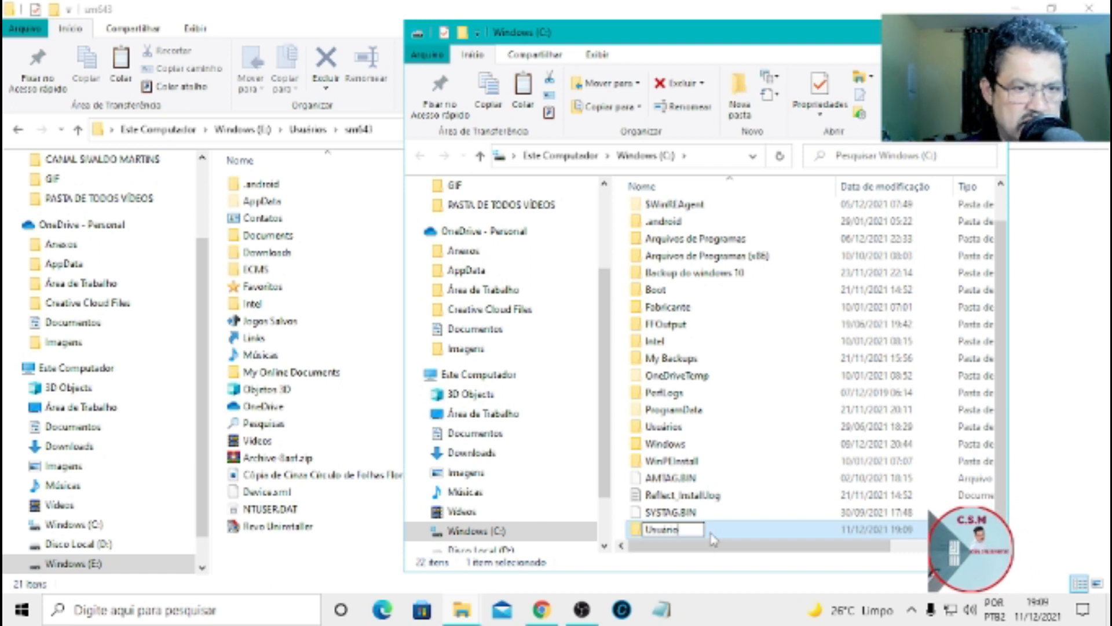
pyautogui.write('s')
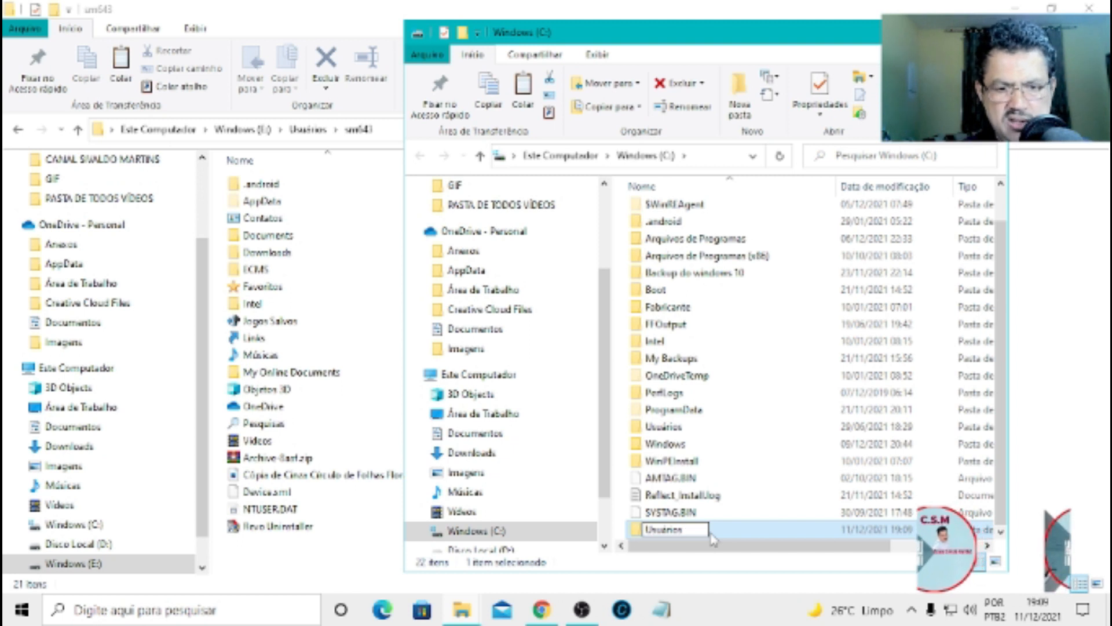
pyautogui.click(789, 455)
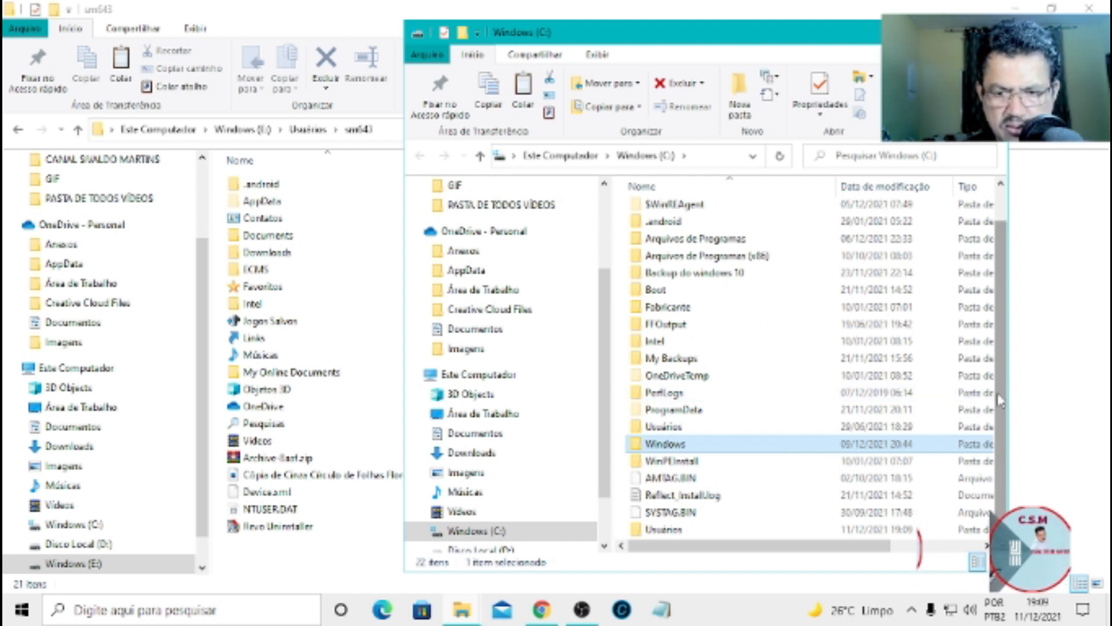
# Open the newly created Usuários folder on Windows (C:) and add a new folder inside it
pyautogui.doubleClick(668, 534)
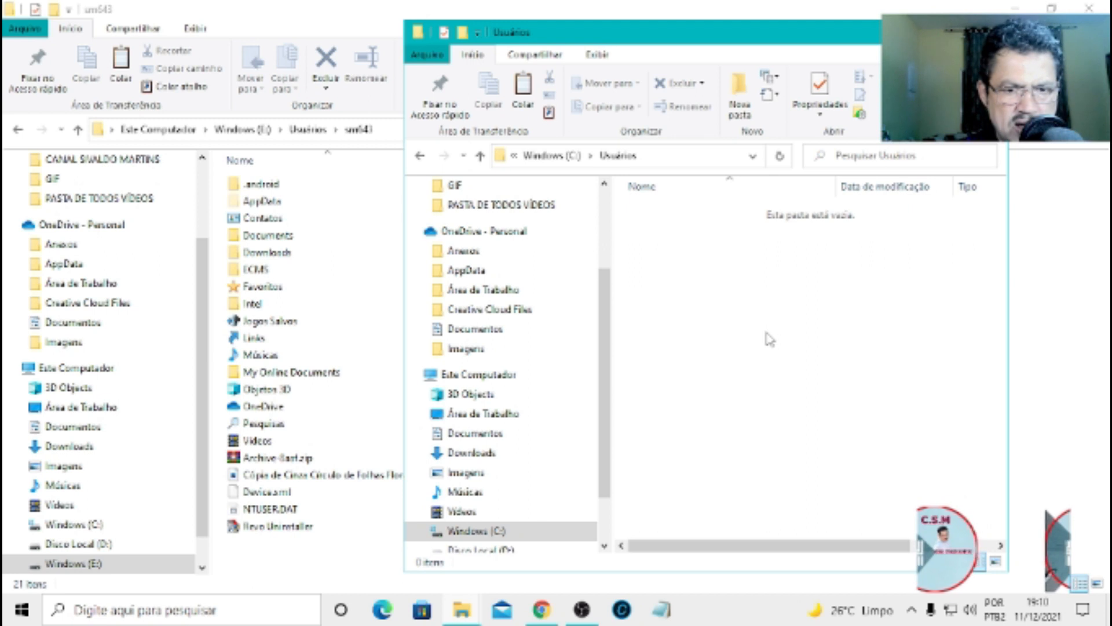
pyautogui.rightClick(707, 275)
pyautogui.moveTo(836, 449)
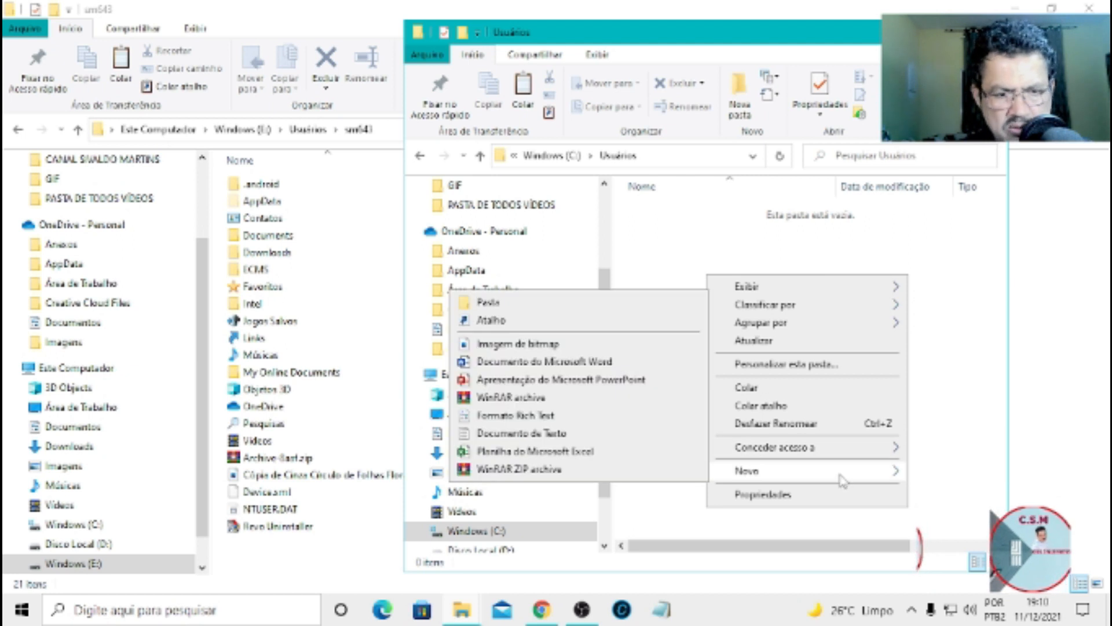
pyautogui.moveTo(714, 454)
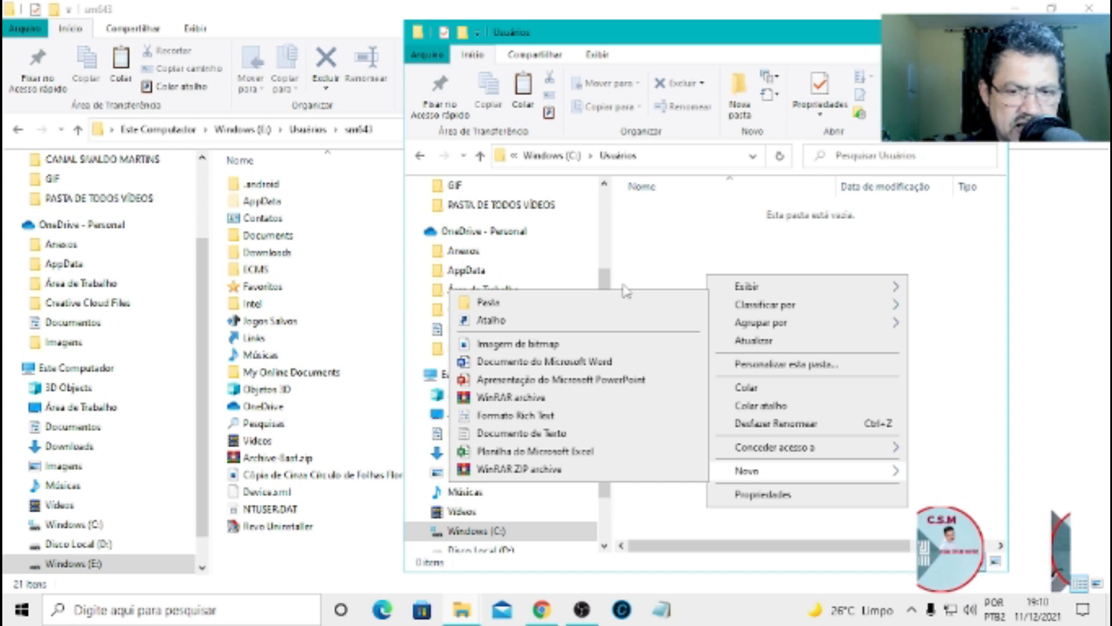
pyautogui.click(543, 303)
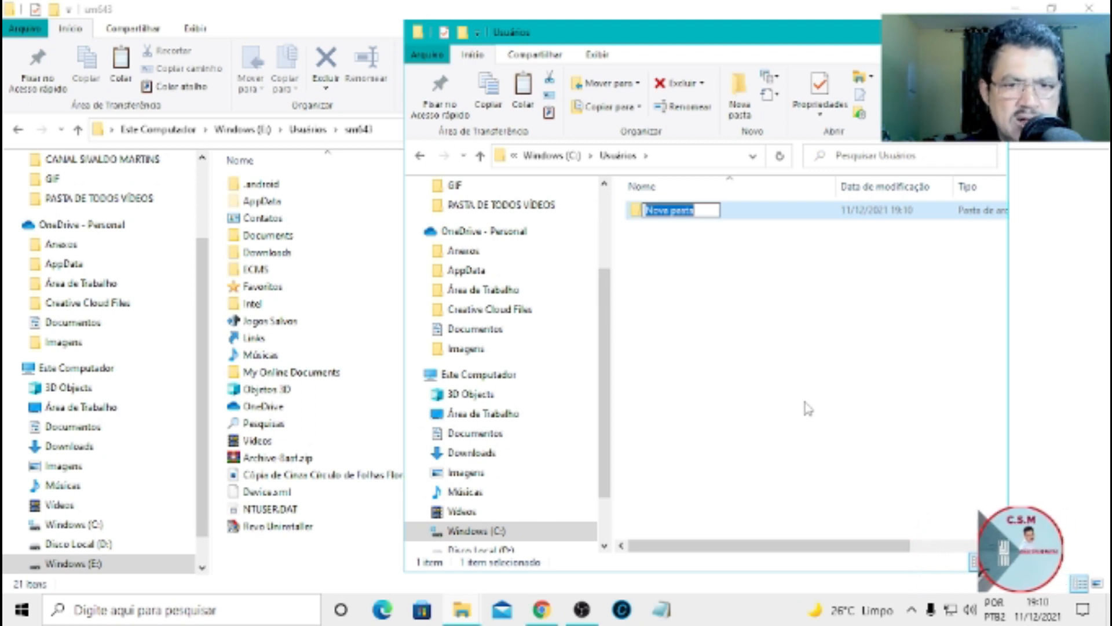
# Rename the new folder inside Usuários to match the name of the profile folder on Windows (E:)
pyautogui.moveTo(684, 43); pyautogui.dragTo(480, 193)
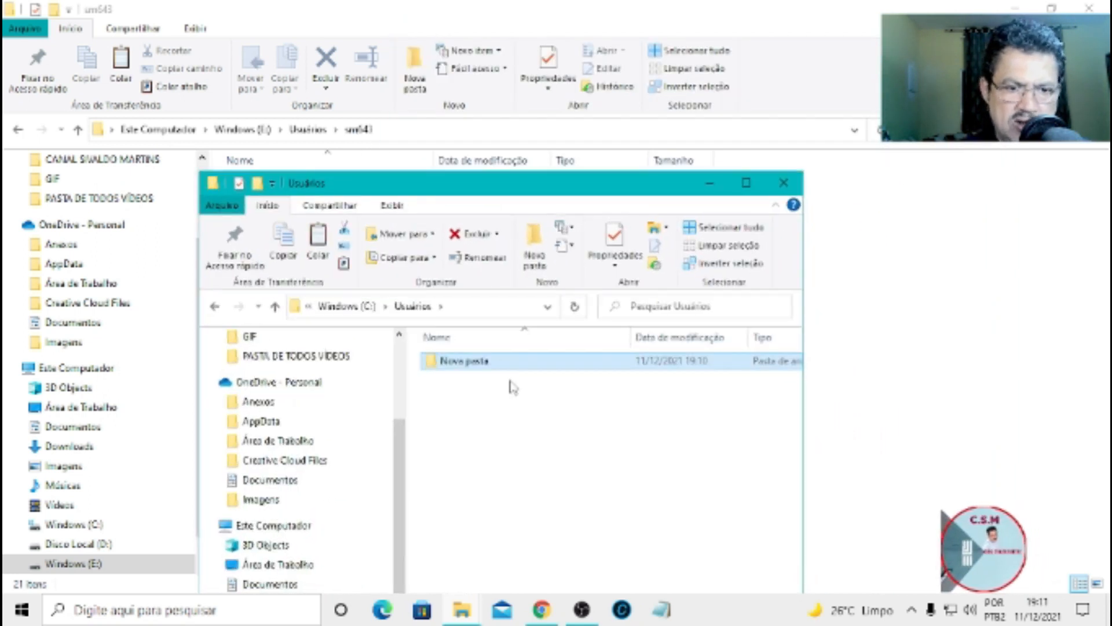
pyautogui.doubleClick(494, 361)
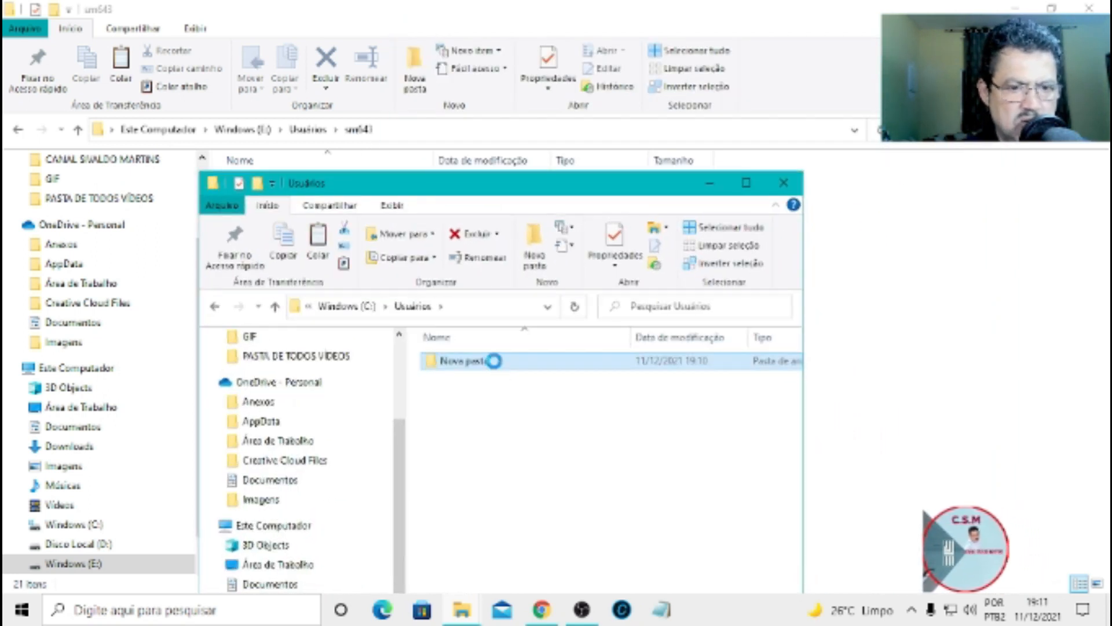
pyautogui.rightClick(493, 361)
pyautogui.click(558, 562)
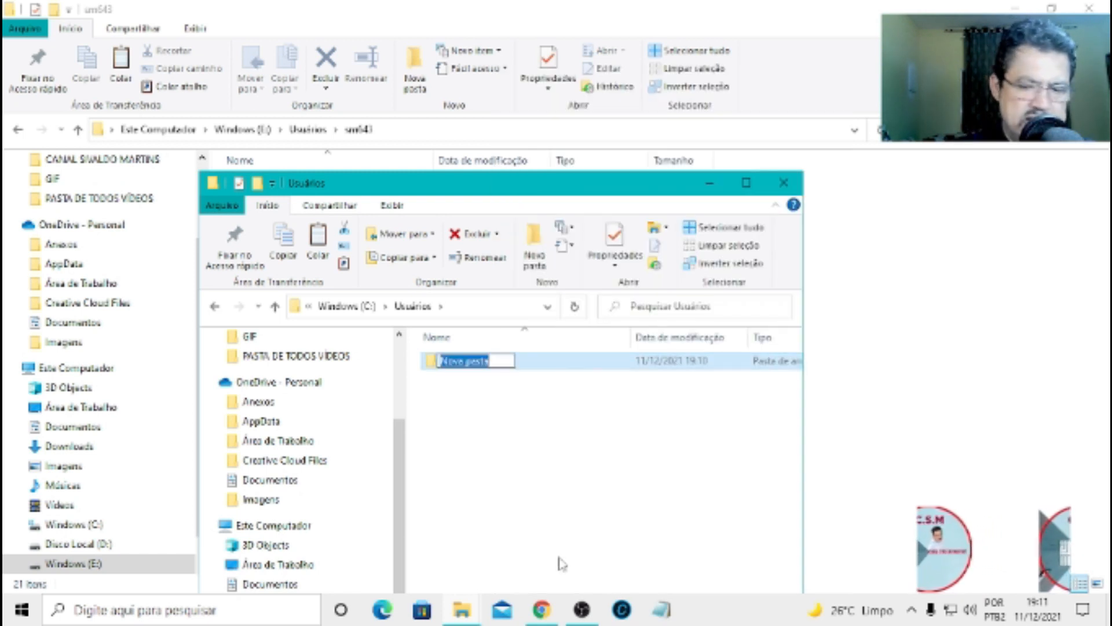
pyautogui.write('sm')
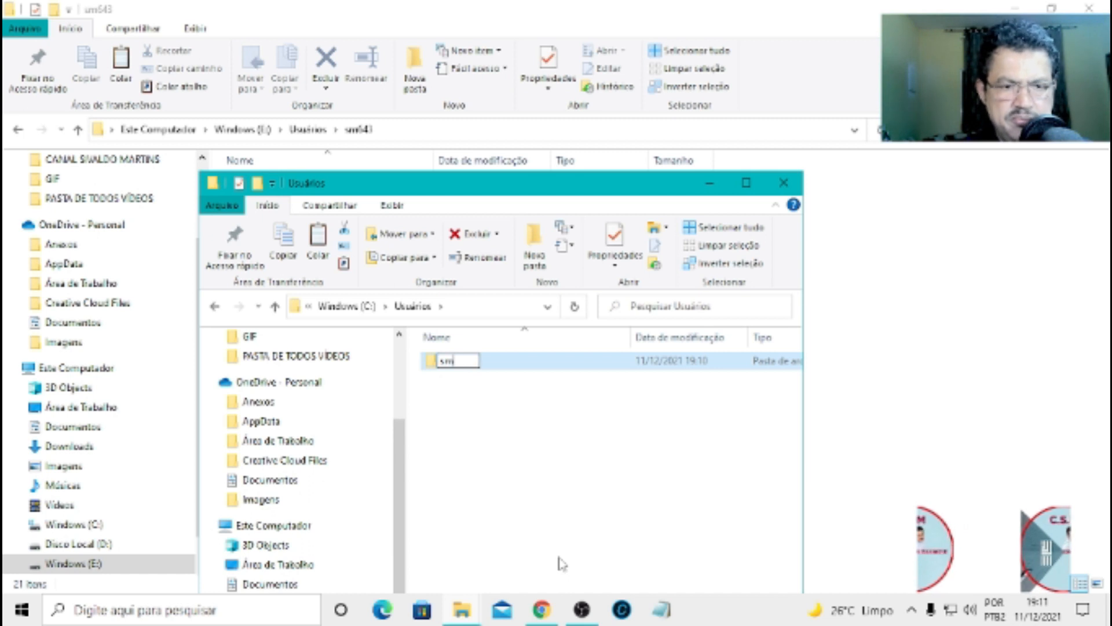
pyautogui.write('64')
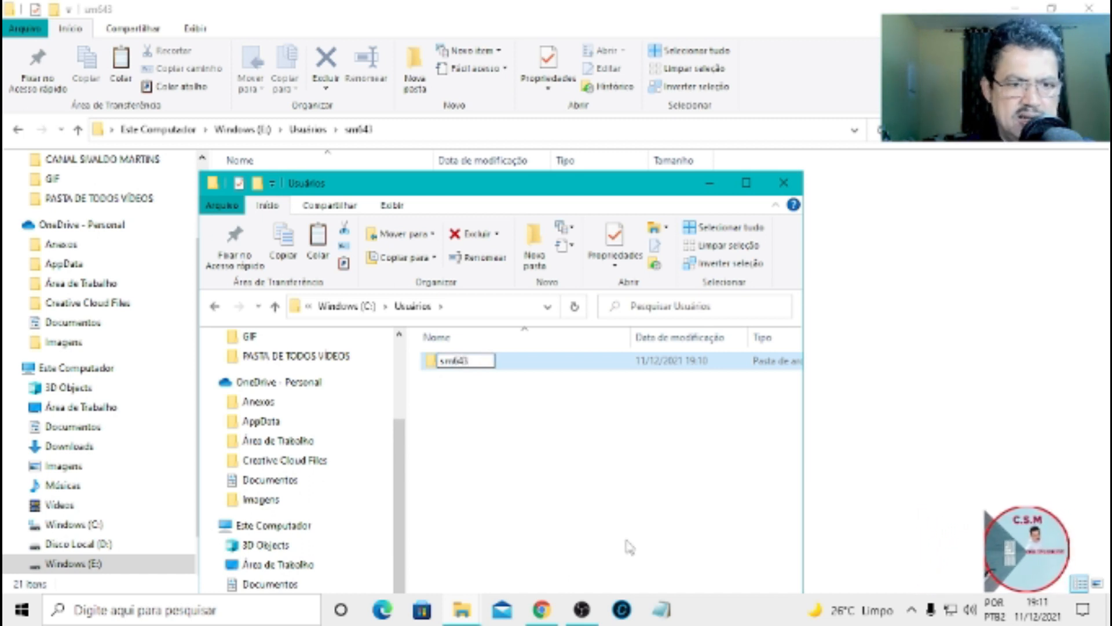
pyautogui.write('3')
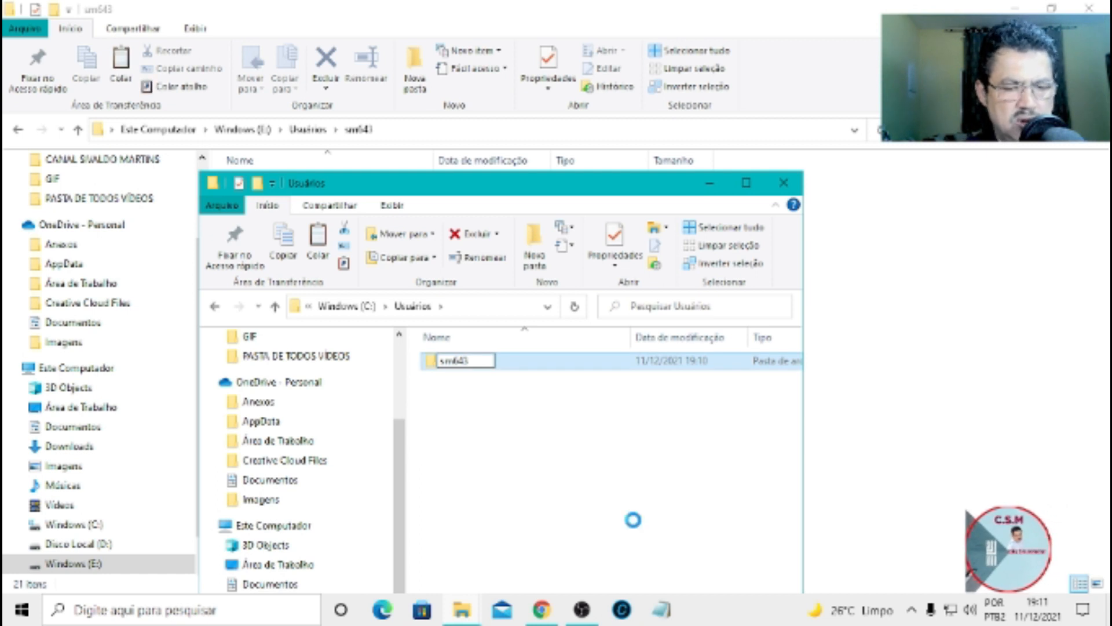
pyautogui.click(638, 527)
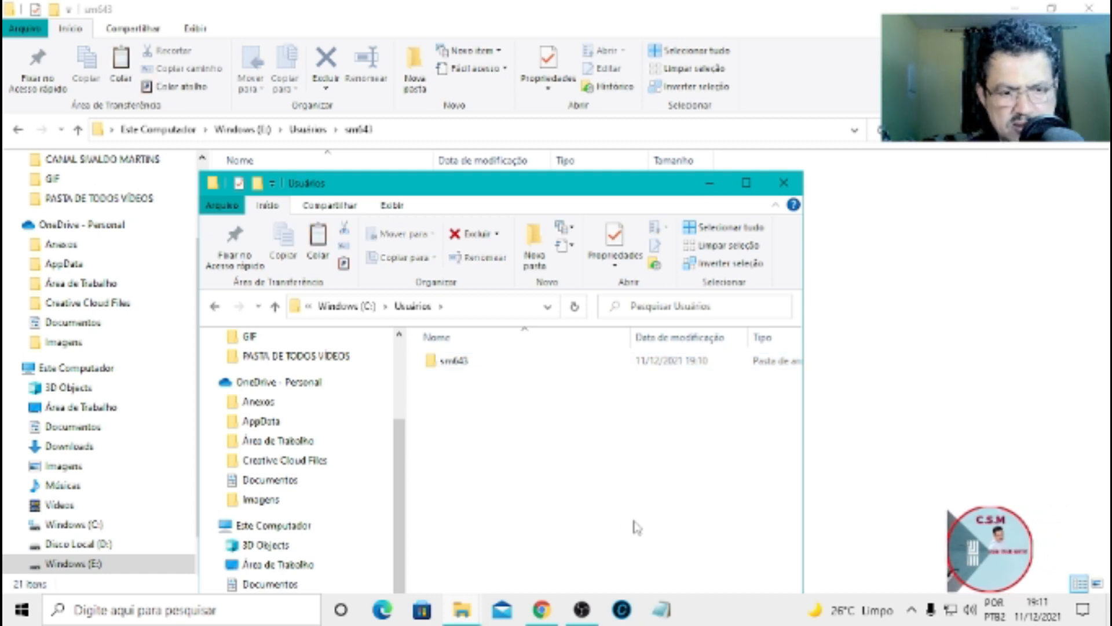
# Open the new profile folder on Windows (C:) and place its window beside the Windows (E:) profile folder listing
pyautogui.moveTo(611, 194); pyautogui.dragTo(830, 65)
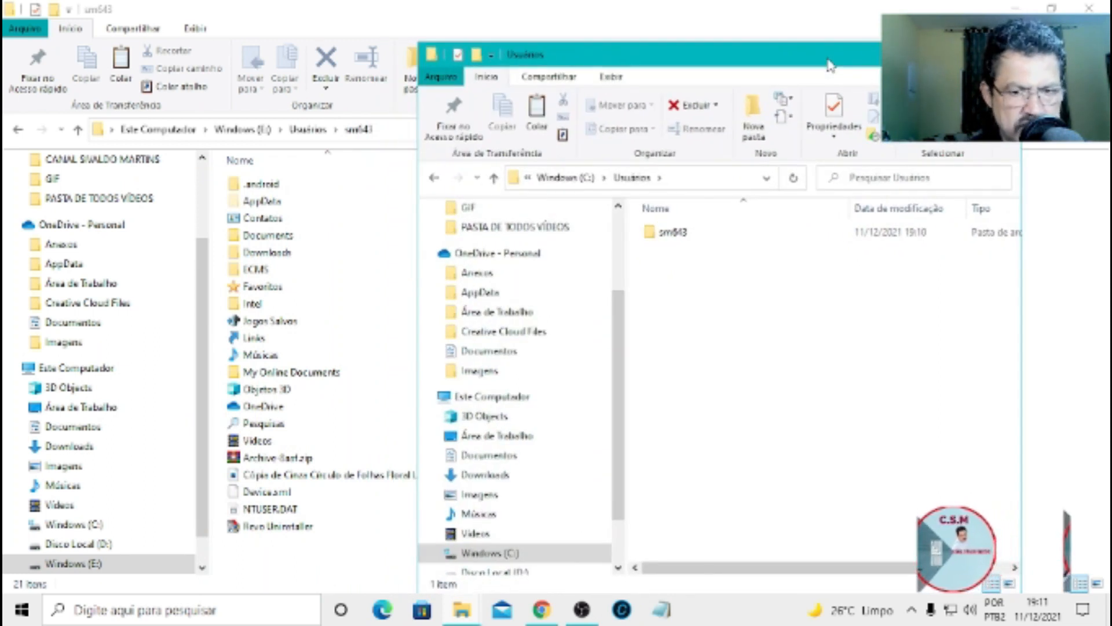
pyautogui.click(691, 238)
pyautogui.doubleClick(693, 238)
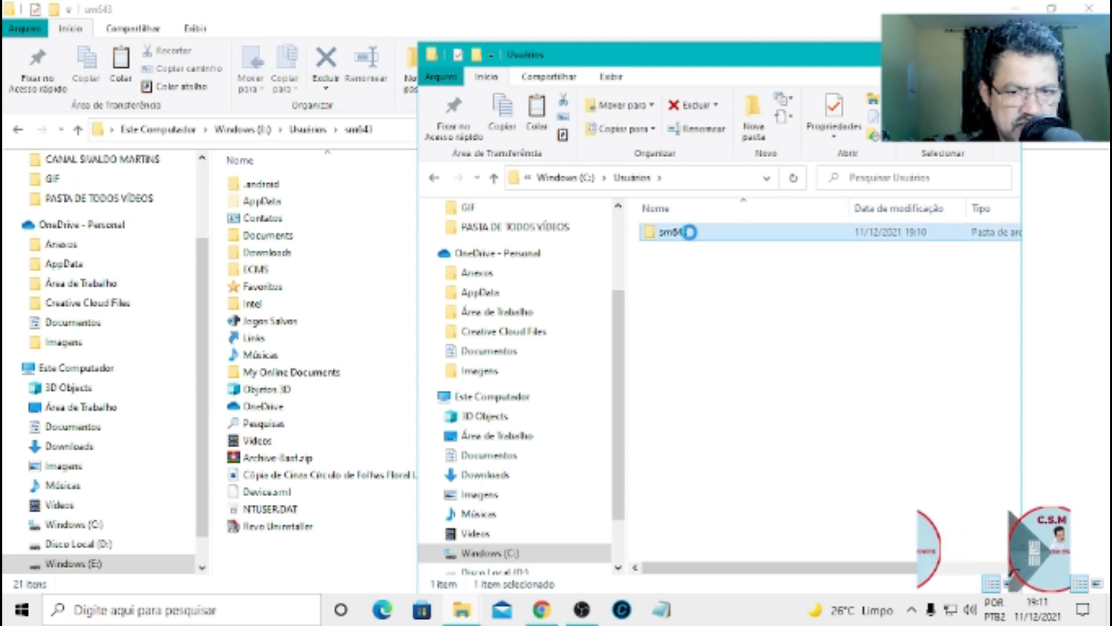
pyautogui.moveTo(709, 62); pyautogui.dragTo(814, 62)
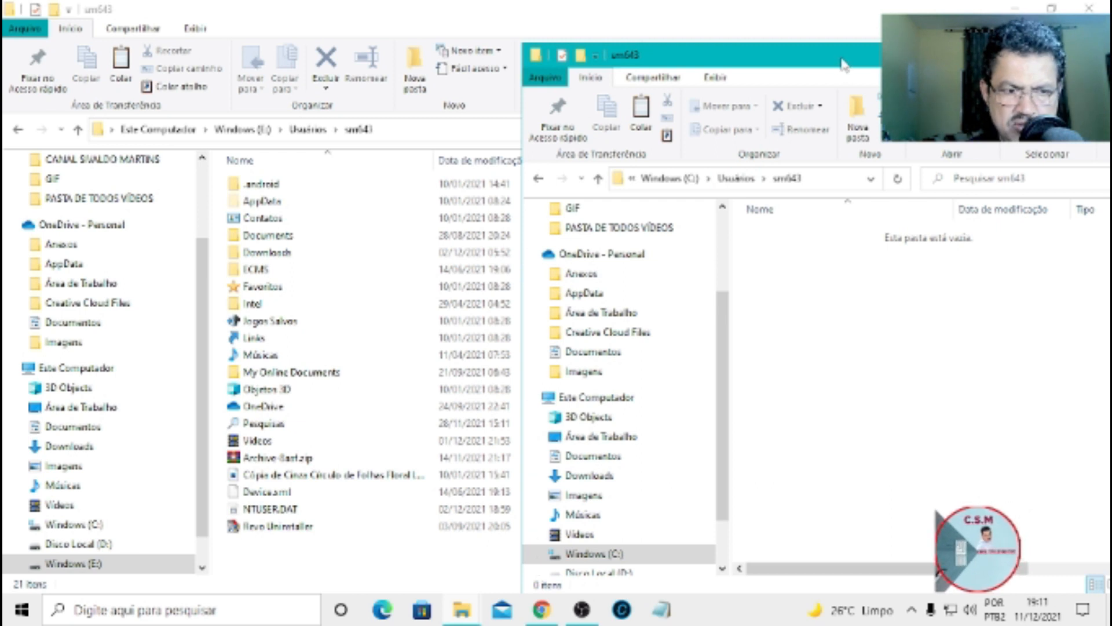
pyautogui.moveTo(843, 64); pyautogui.dragTo(905, 52)
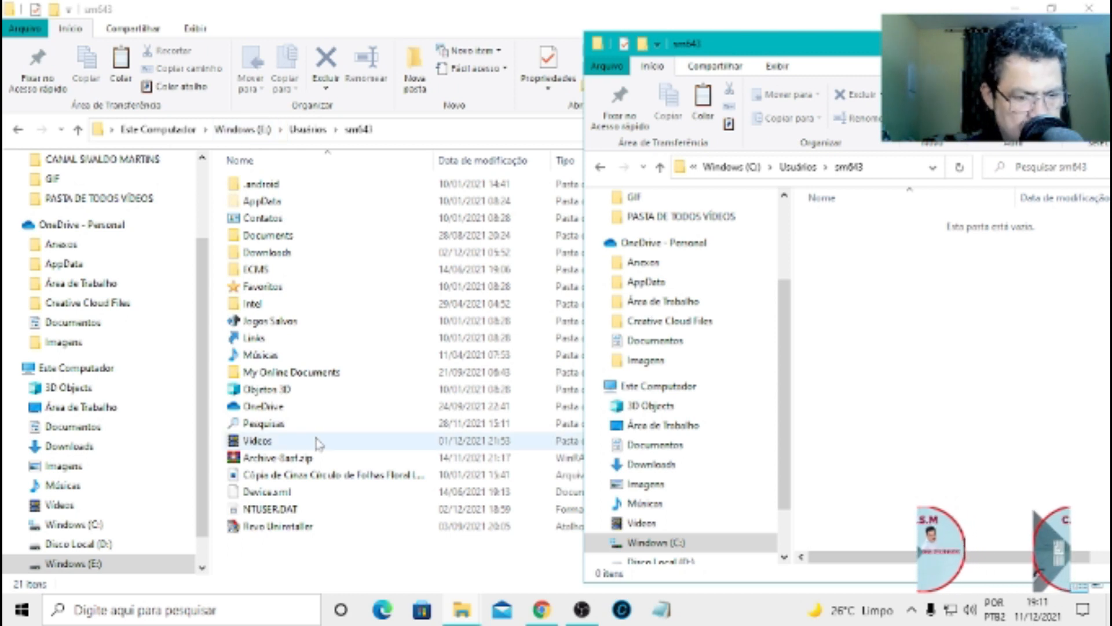
# Select all items in the Windows (E:) profile folder and bring the Windows (C:) profile folder window back beside them
pyautogui.moveTo(276, 548); pyautogui.dragTo(324, 372)
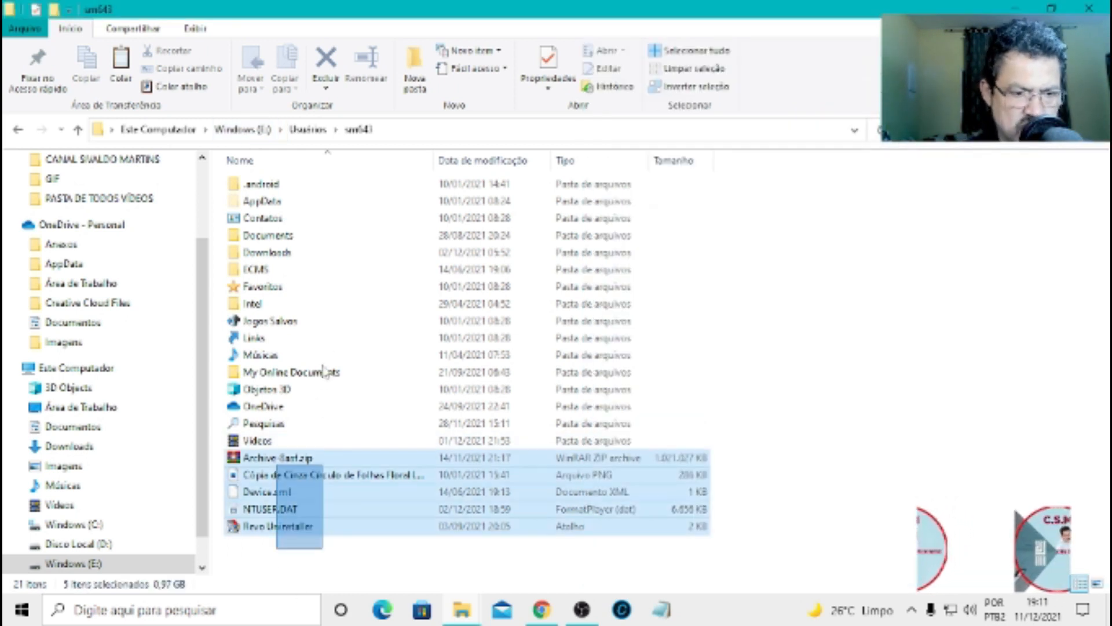
pyautogui.moveTo(318, 197); pyautogui.dragTo(320, 184)
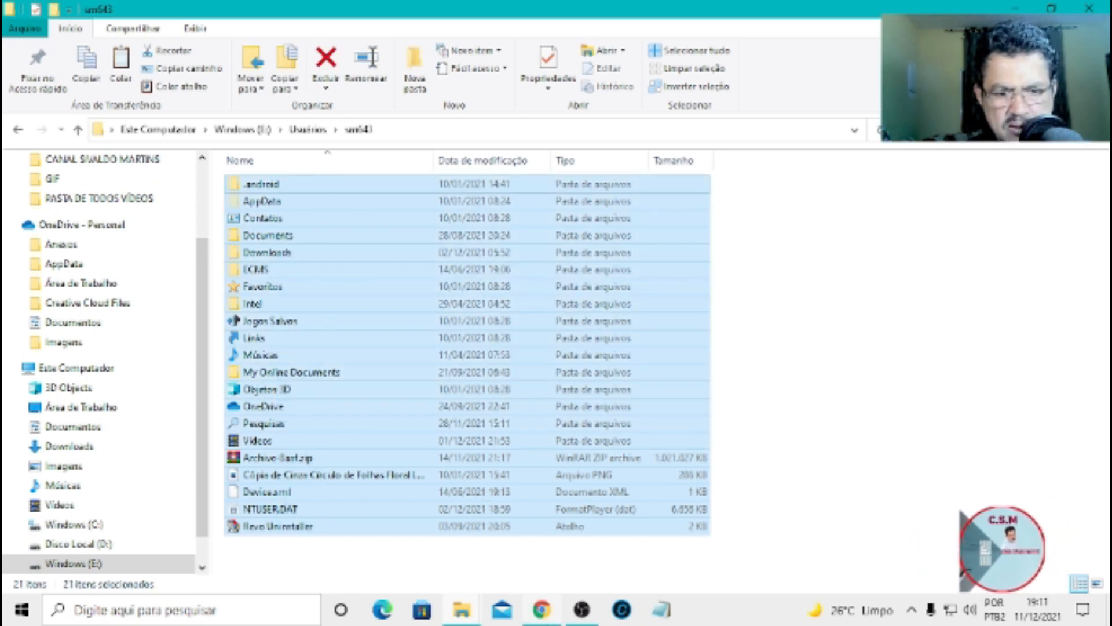
pyautogui.moveTo(475, 621)
pyautogui.click(519, 562)
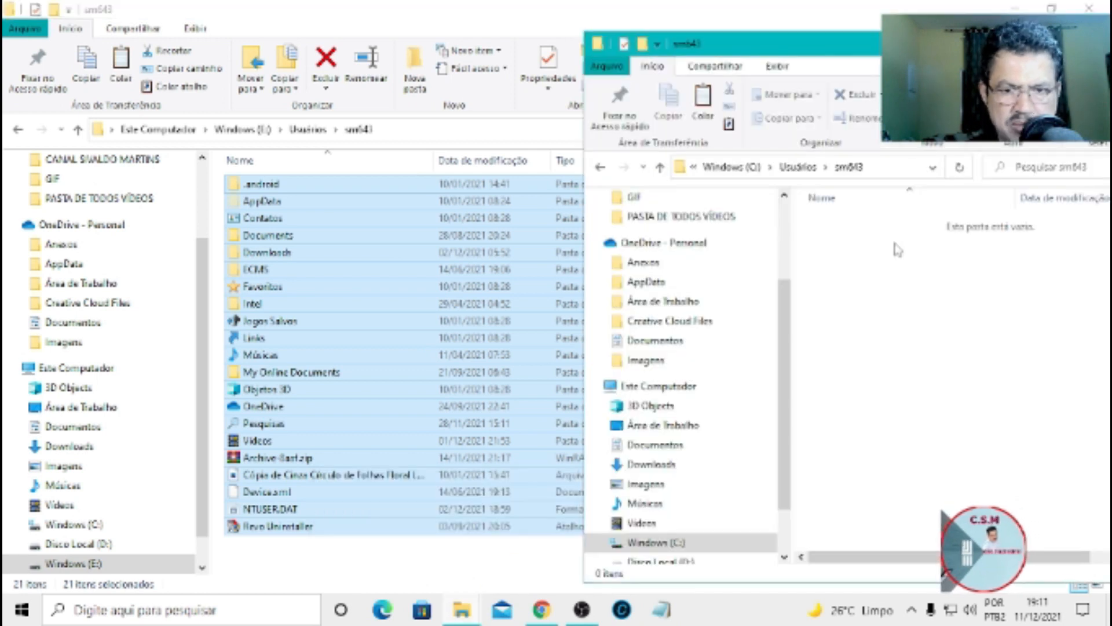
pyautogui.moveTo(889, 44); pyautogui.dragTo(913, 39)
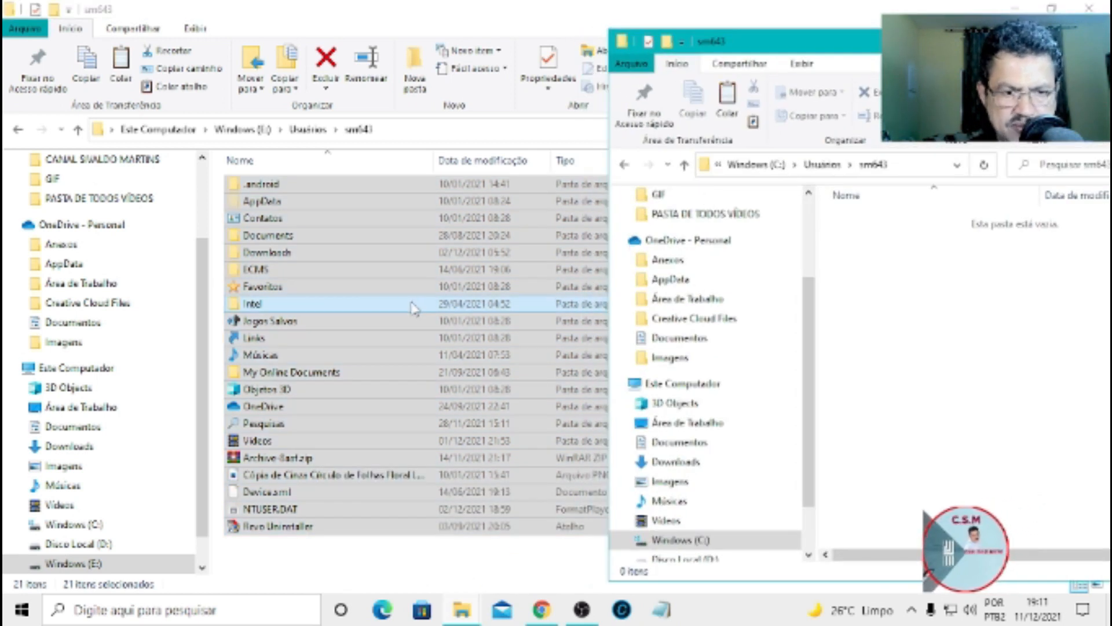
# Move all selected items from the Windows (E:) profile folder into the Windows (C:) profile folder, skipping the protected AppData folder
pyautogui.moveTo(443, 323); pyautogui.dragTo(540, 377)
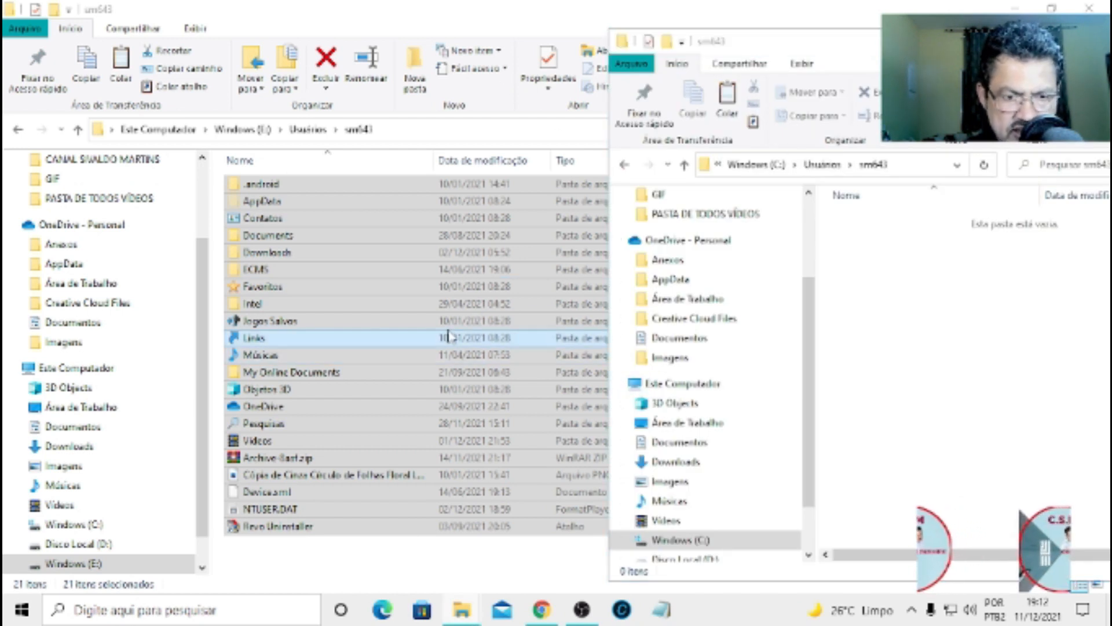
pyautogui.moveTo(451, 338); pyautogui.dragTo(936, 361)
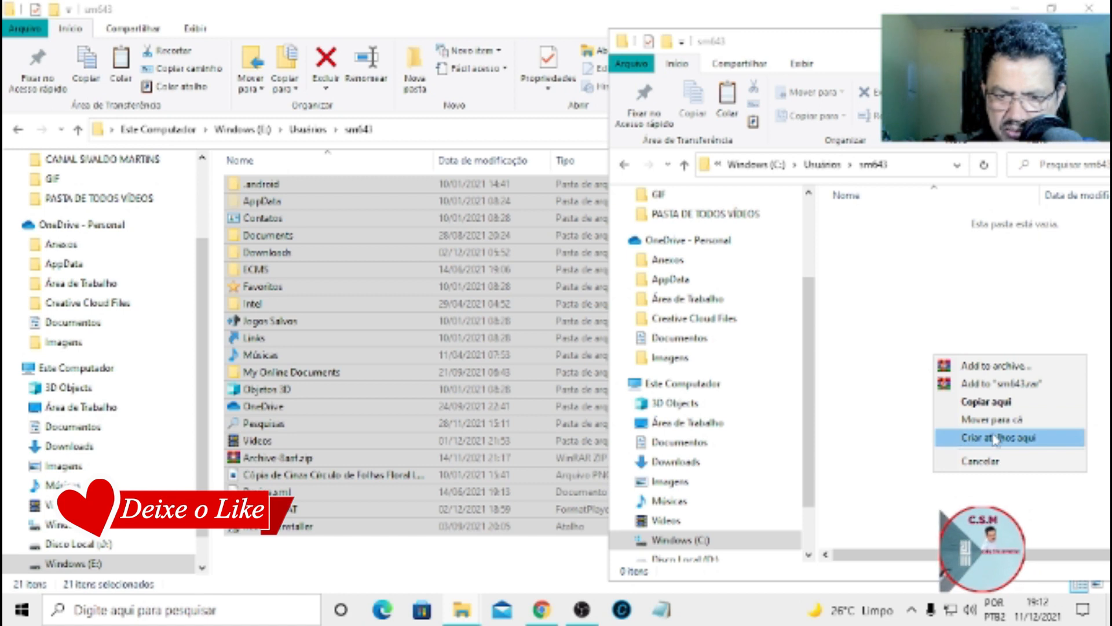
pyautogui.click(985, 420)
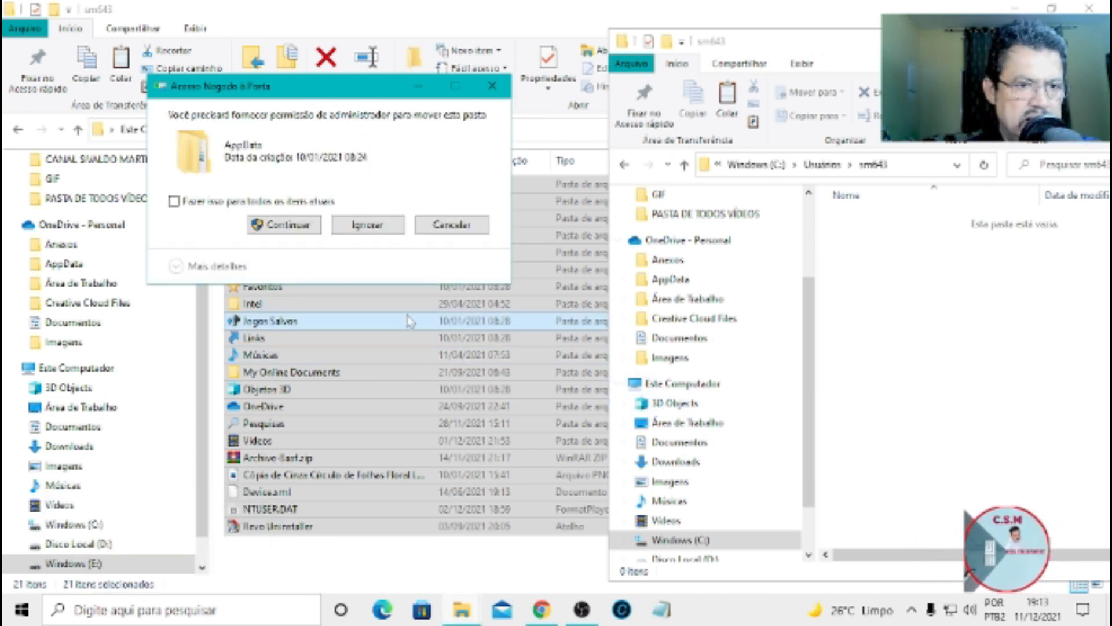
pyautogui.click(373, 226)
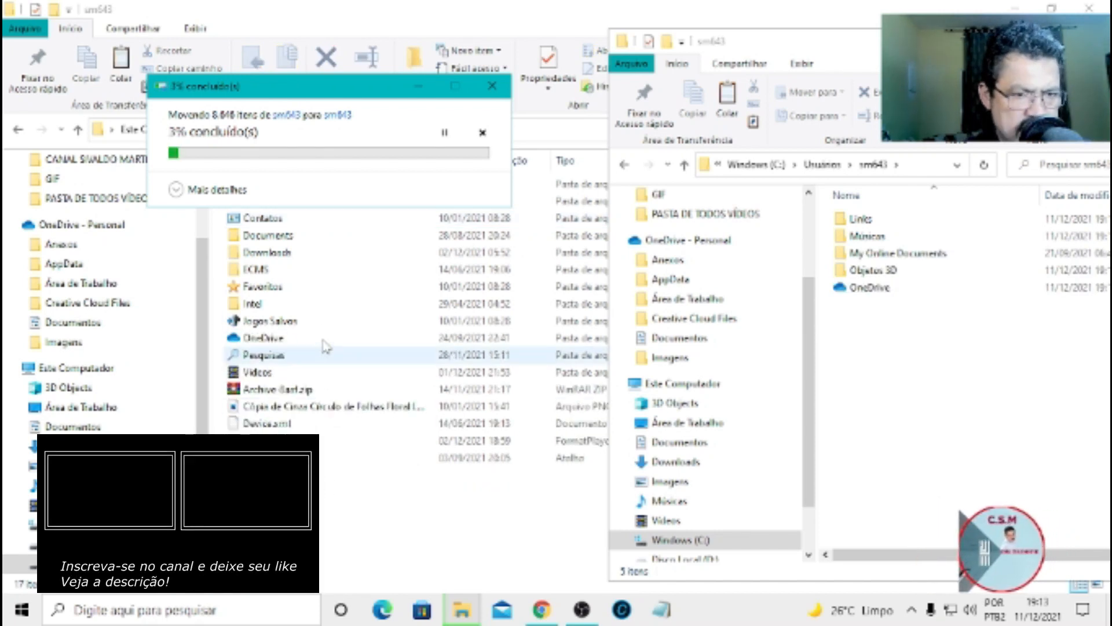
# Move the transfer progress window clear of the file listing and skip moving the system file tracking.log
pyautogui.moveTo(348, 92); pyautogui.dragTo(380, 492)
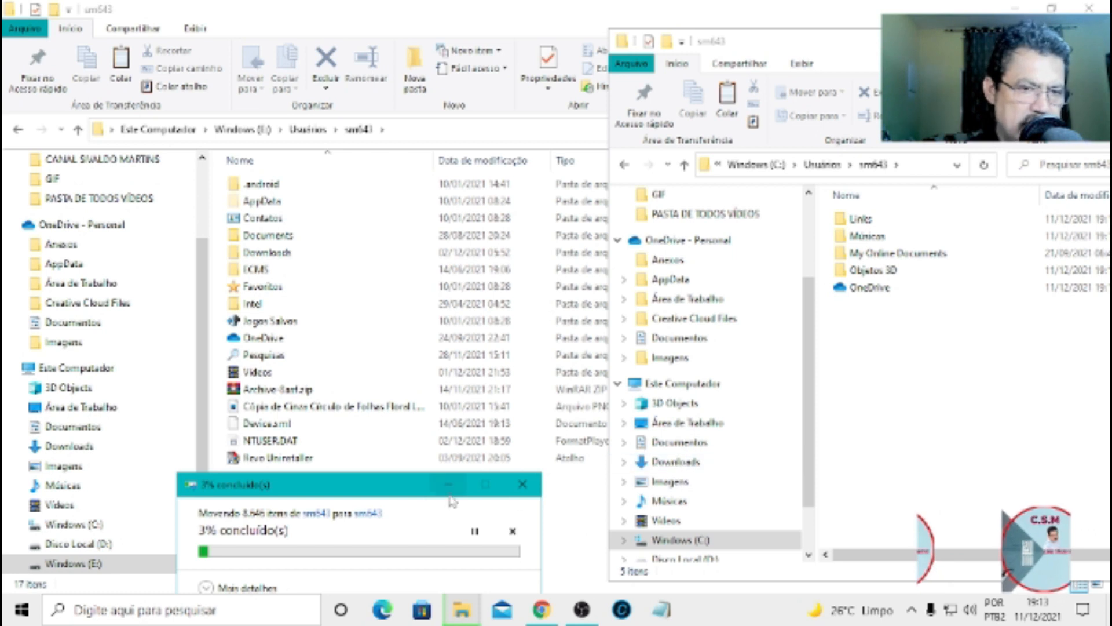
pyautogui.moveTo(390, 490); pyautogui.dragTo(471, 472)
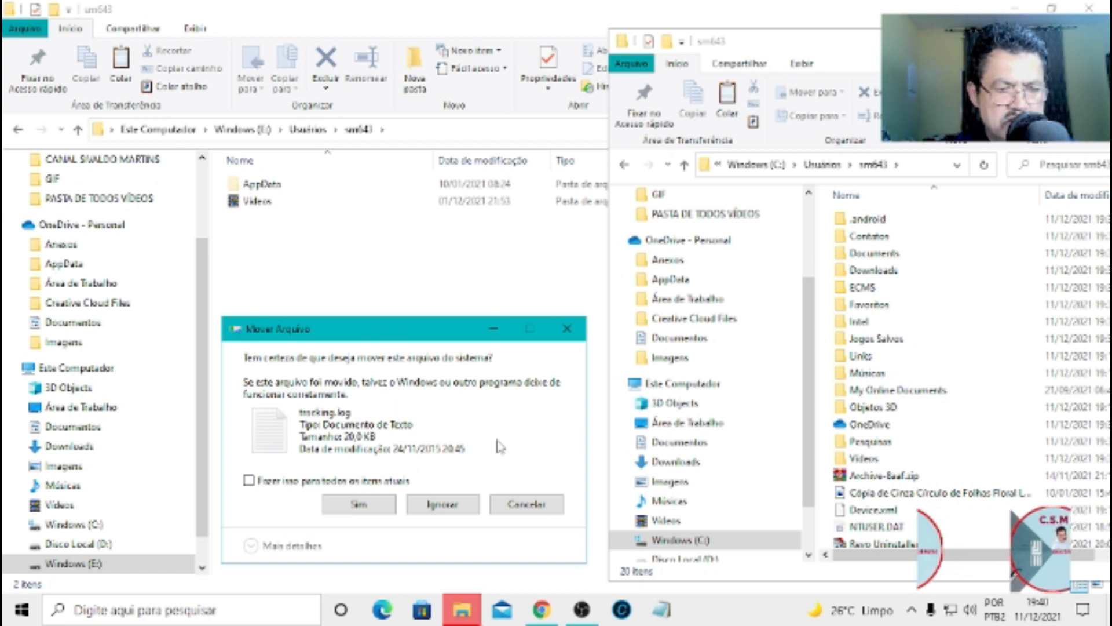
pyautogui.click(450, 513)
pyautogui.click(419, 500)
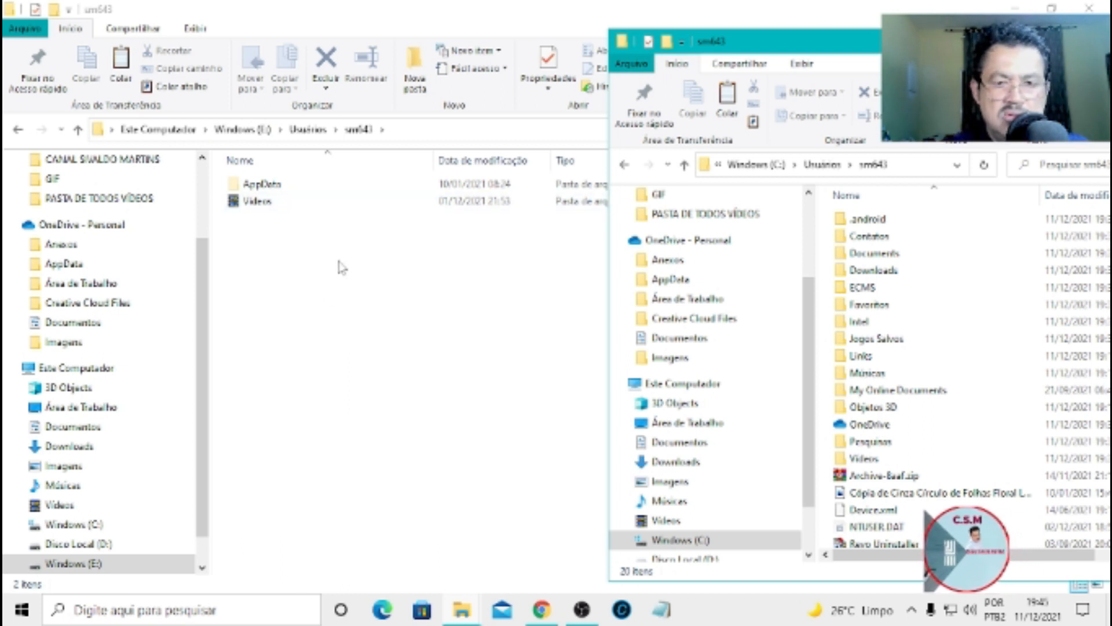
# Reposition the Windows (C:) profile folder window to compare its contents with the Windows (E:) profile folder
pyautogui.moveTo(966, 54); pyautogui.dragTo(723, 79)
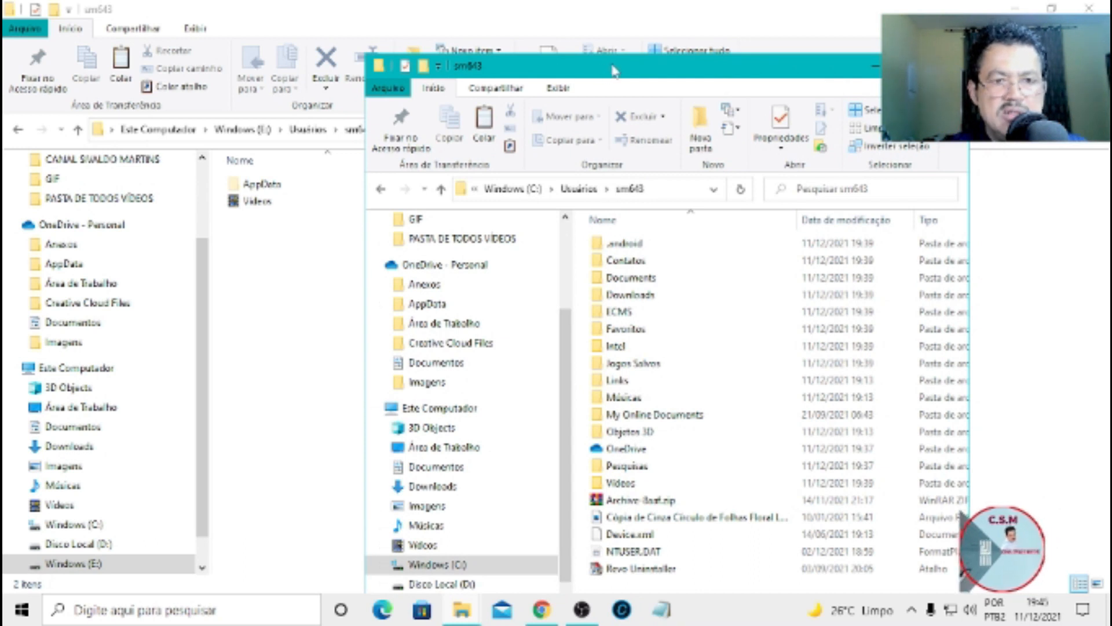
pyautogui.moveTo(614, 71); pyautogui.dragTo(675, 60)
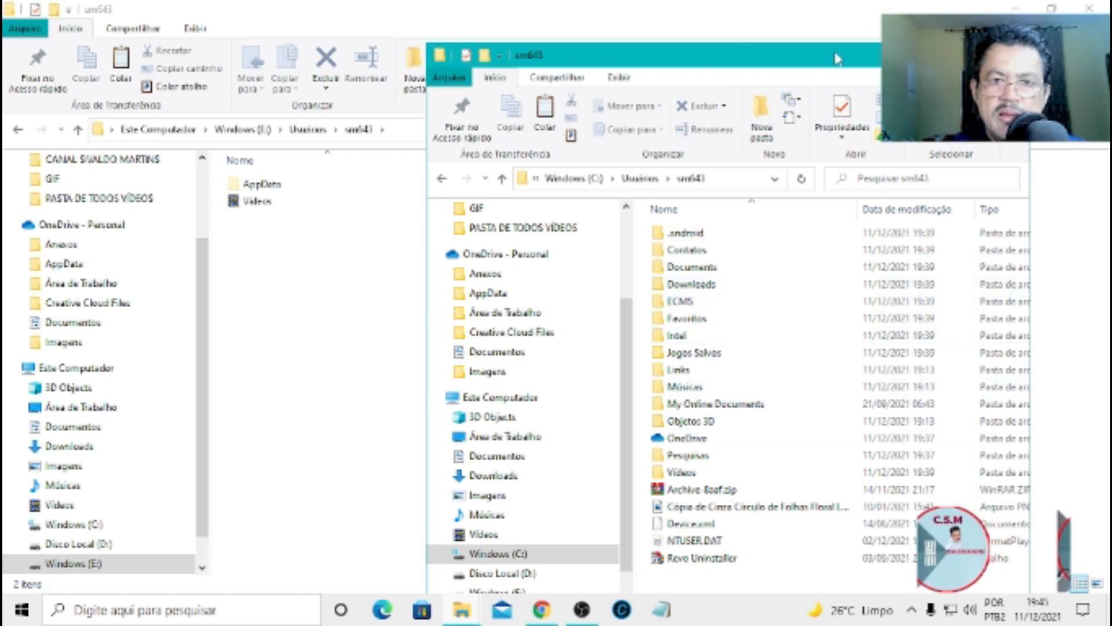
pyautogui.moveTo(837, 58); pyautogui.dragTo(857, 23)
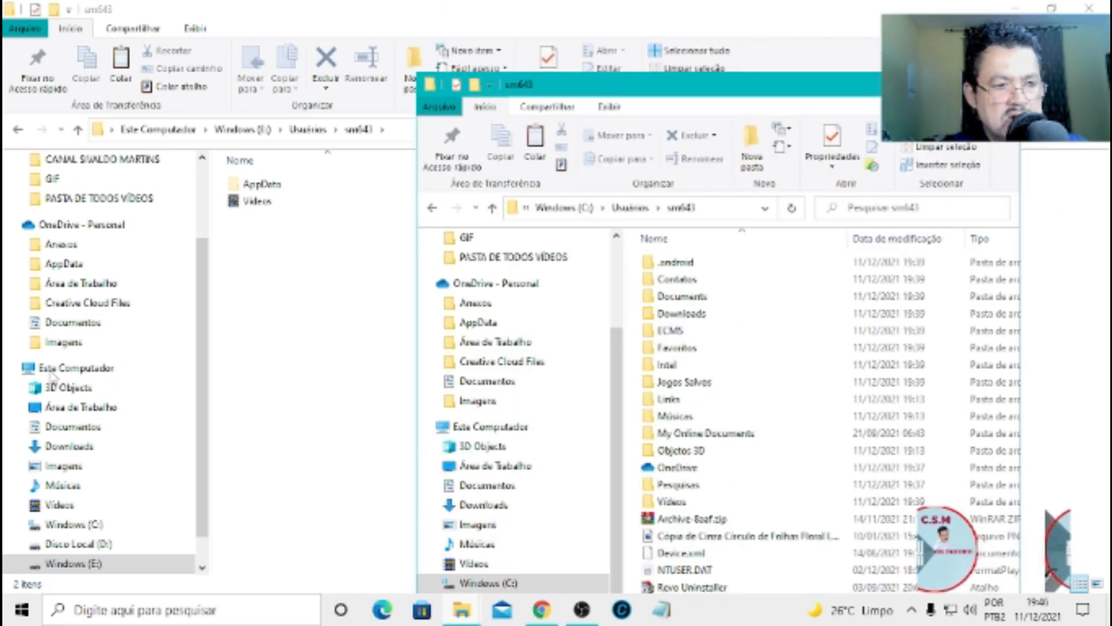
# Open the profile folder inside the newer Usuários folder on Windows (C:) to check the moved items
pyautogui.click(58, 369)
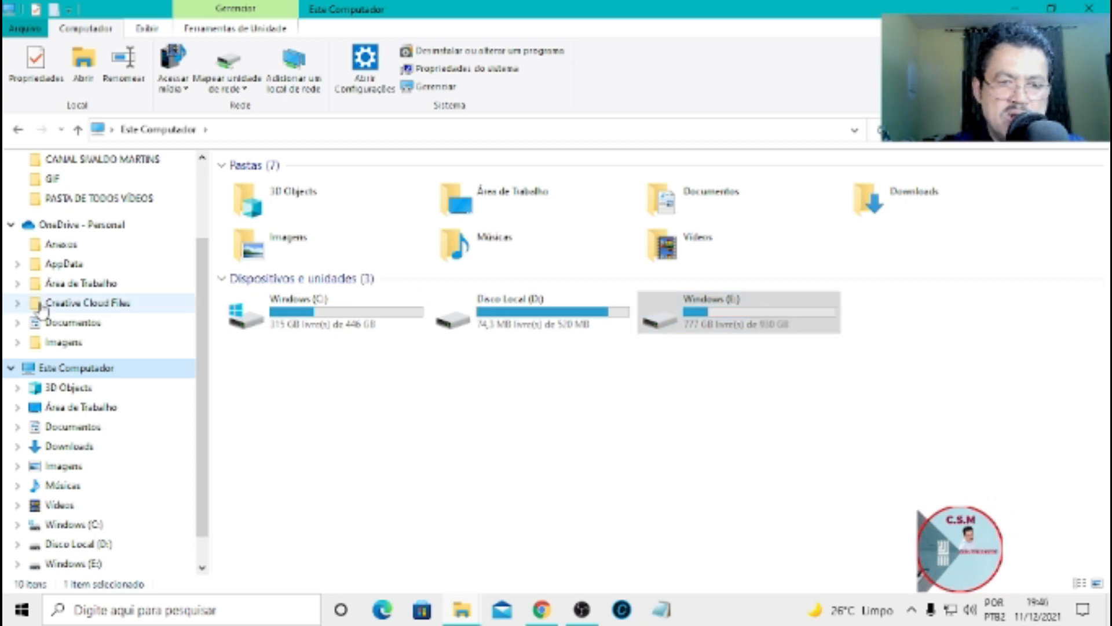
pyautogui.click(316, 313)
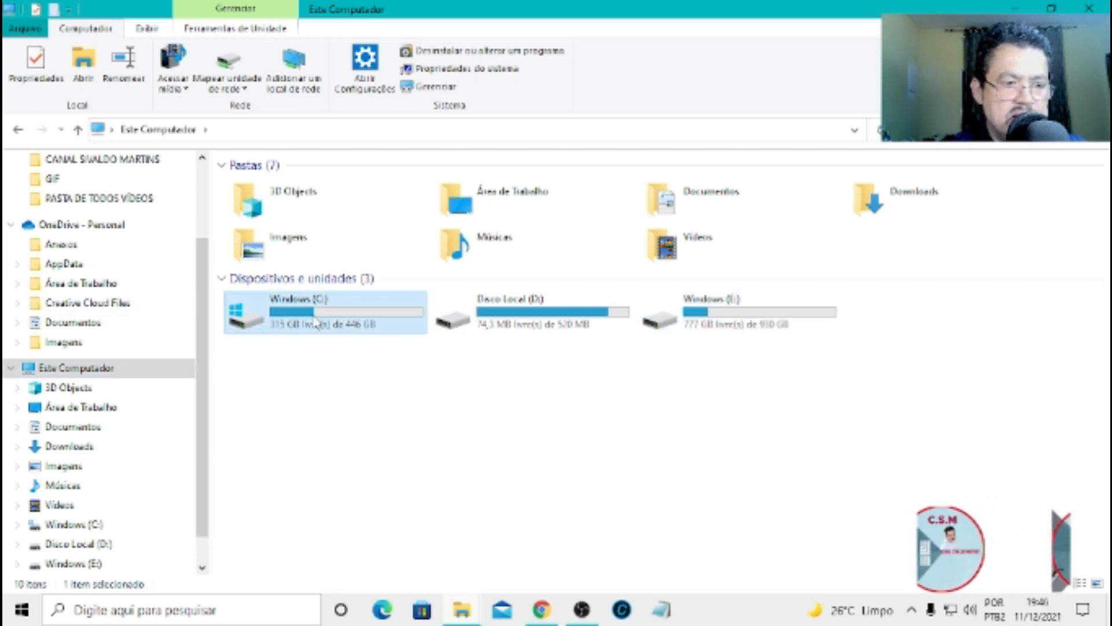
pyautogui.doubleClick(316, 320)
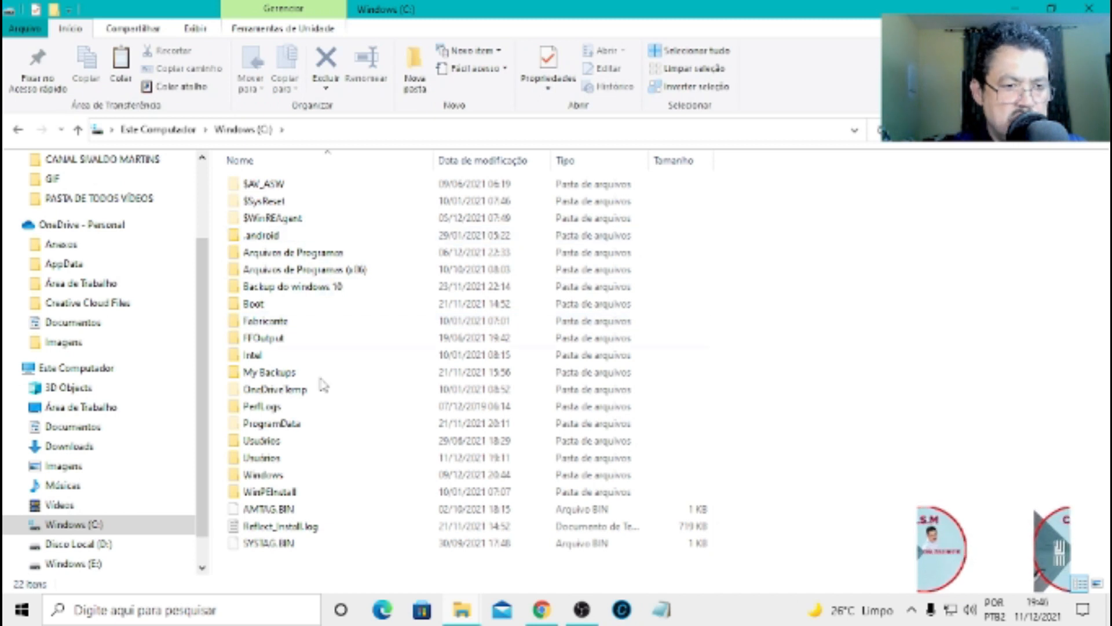
pyautogui.click(262, 459)
pyautogui.doubleClick(262, 459)
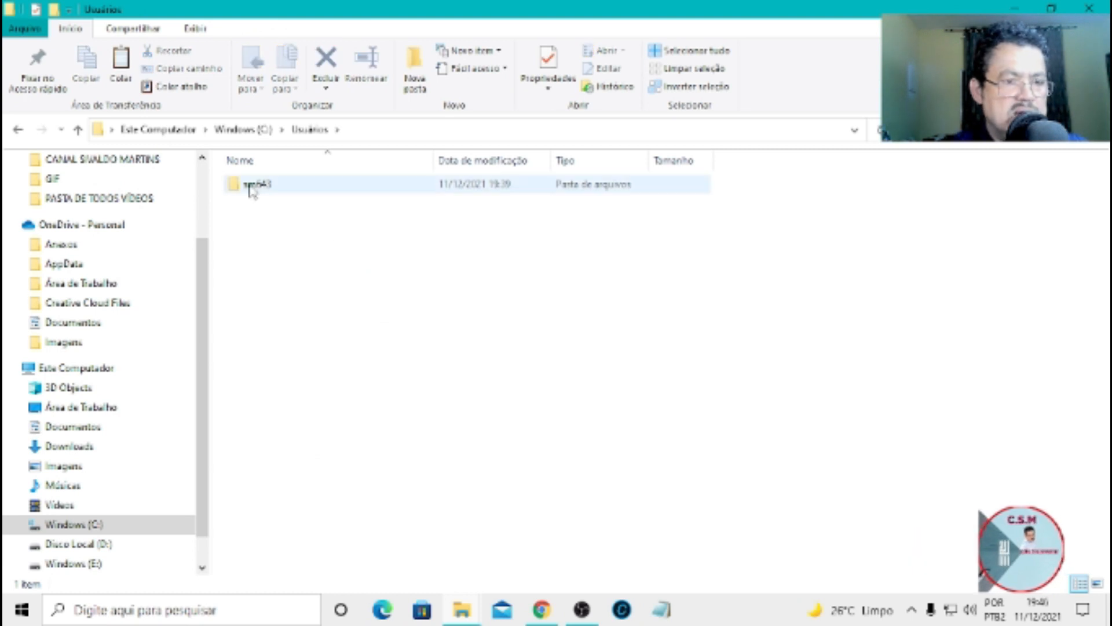
pyautogui.click(251, 189)
pyautogui.doubleClick(250, 189)
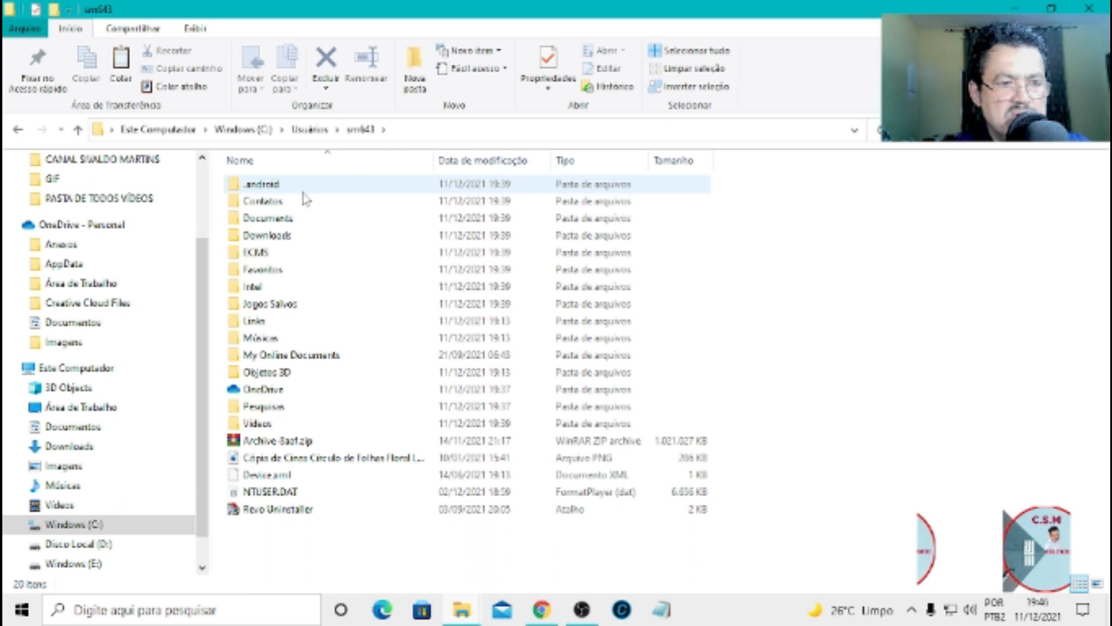
# Open the profile folder inside the first Usuários folder on Windows (E:) to check which items were left behind
pyautogui.click(71, 565)
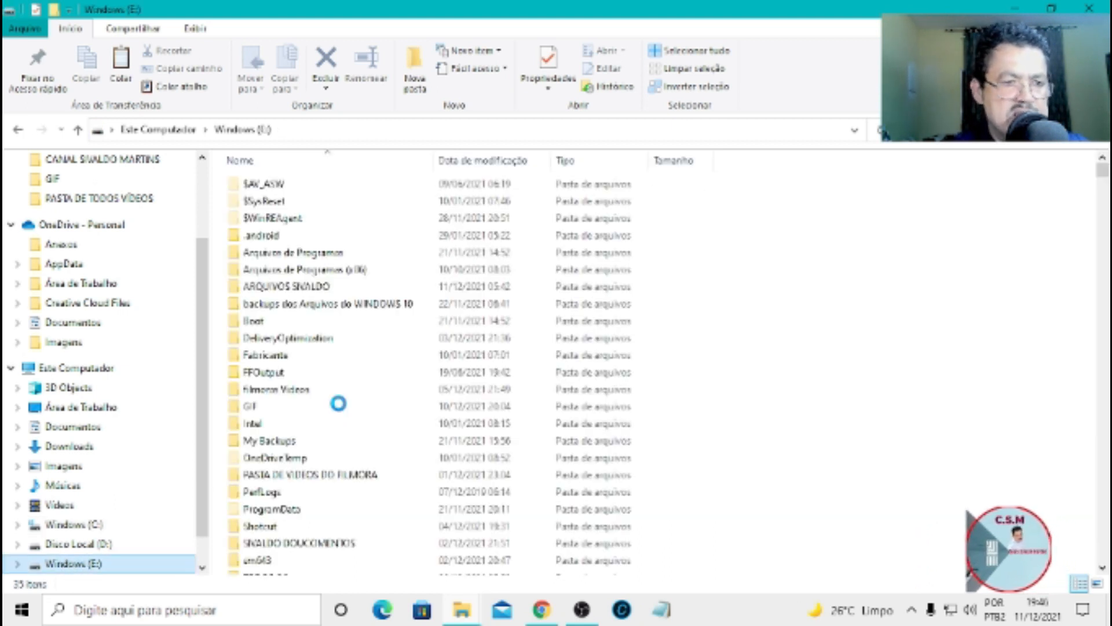
pyautogui.scroll(-2, 354, 476)
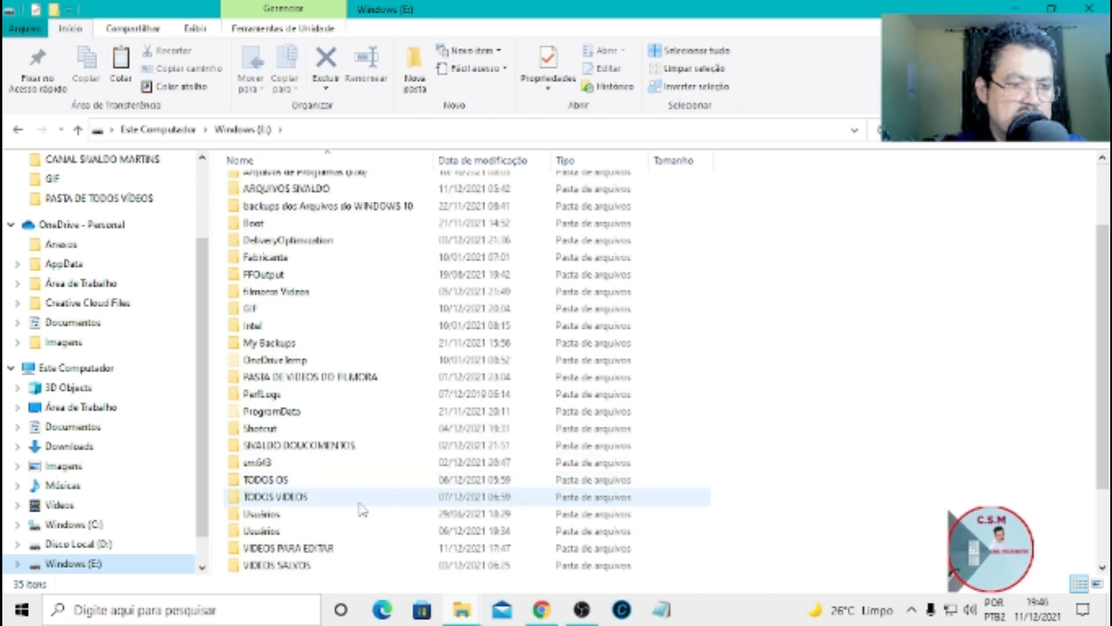
pyautogui.click(277, 519)
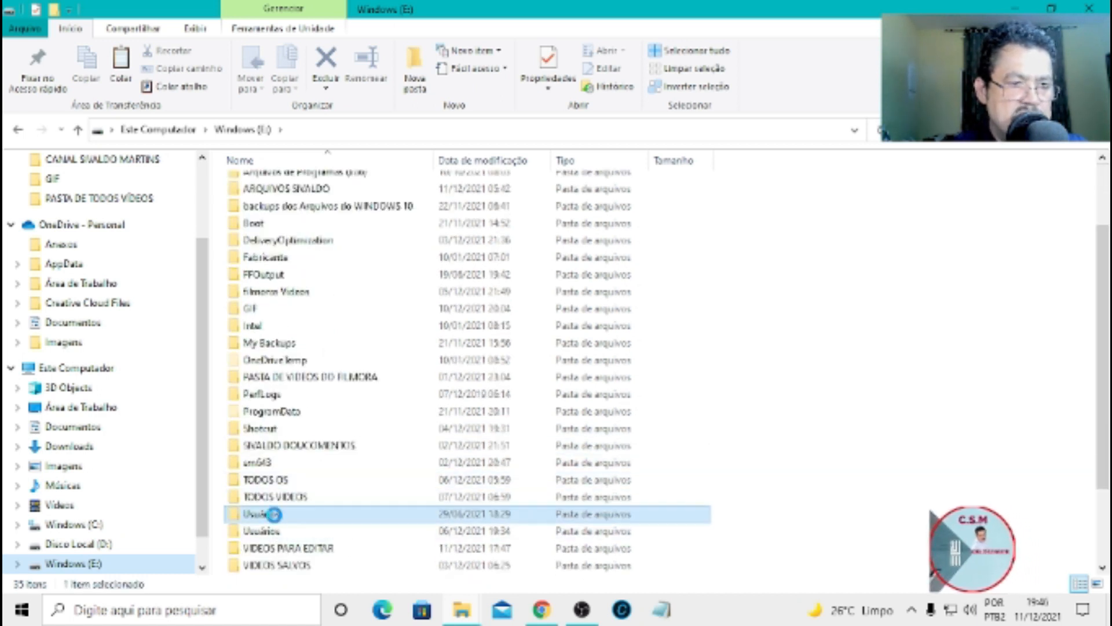
pyautogui.doubleClick(297, 522)
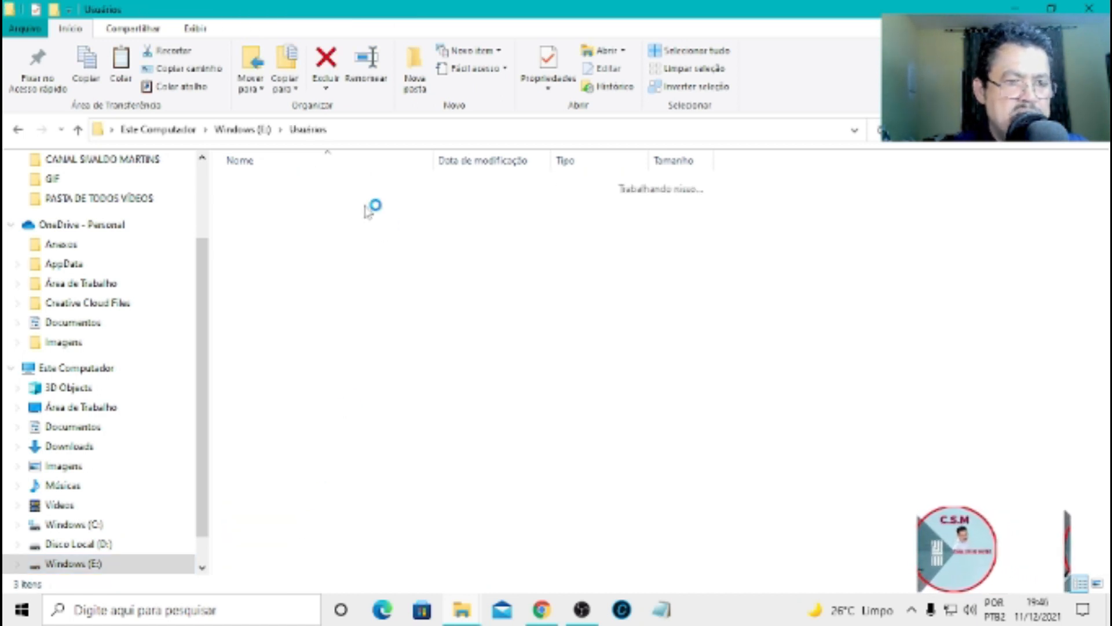
pyautogui.click(265, 224)
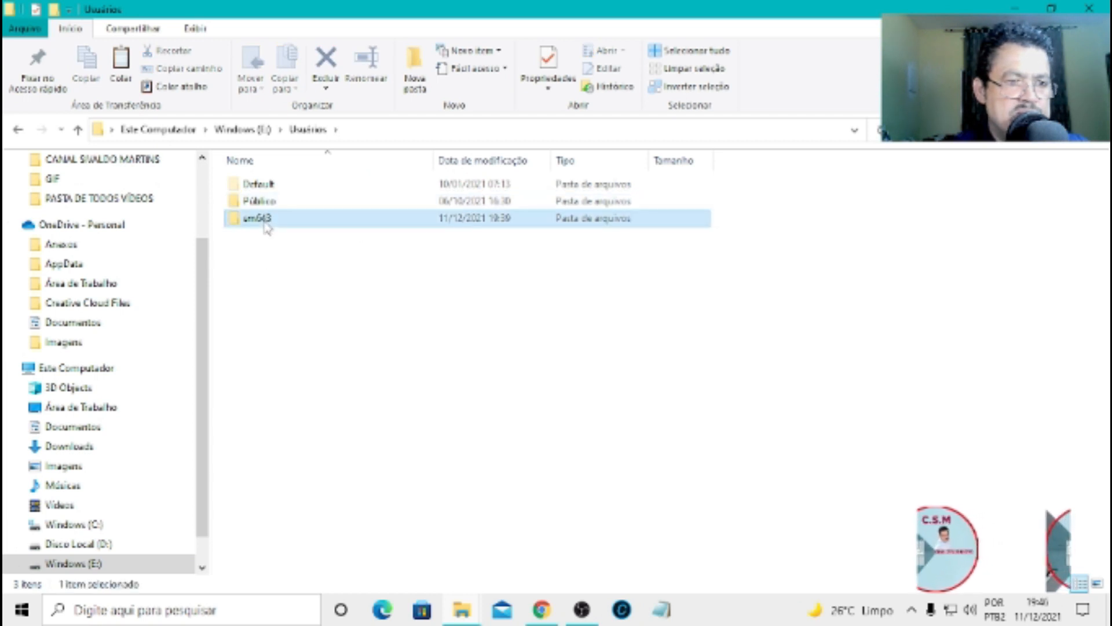
pyautogui.doubleClick(269, 224)
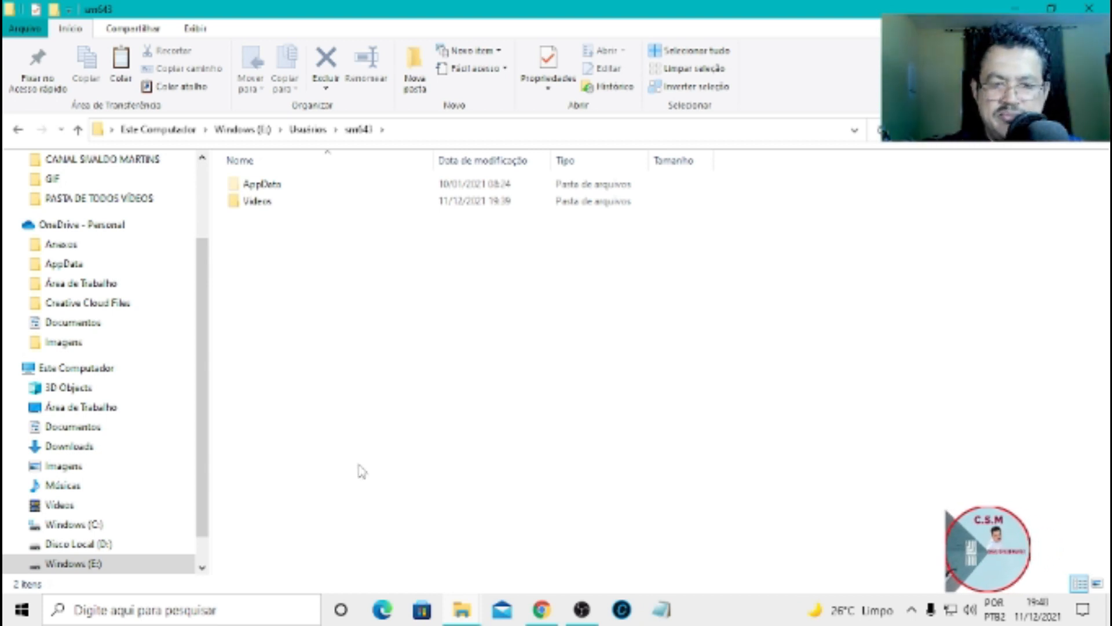
# Switch to the OBS window with the recording controls
pyautogui.moveTo(582, 608)
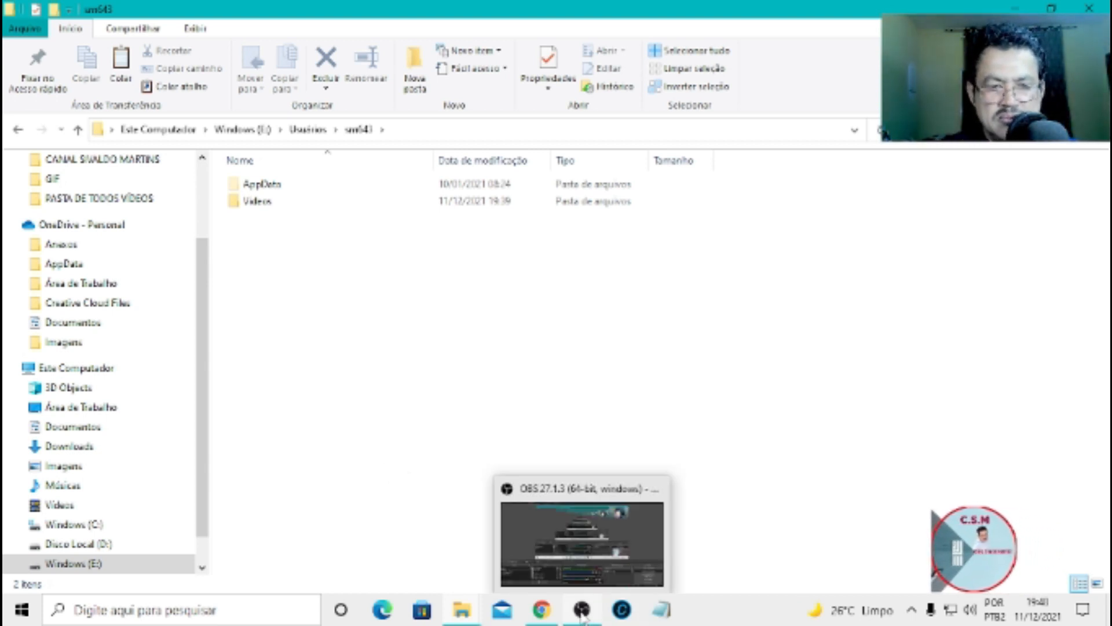
pyautogui.click(585, 573)
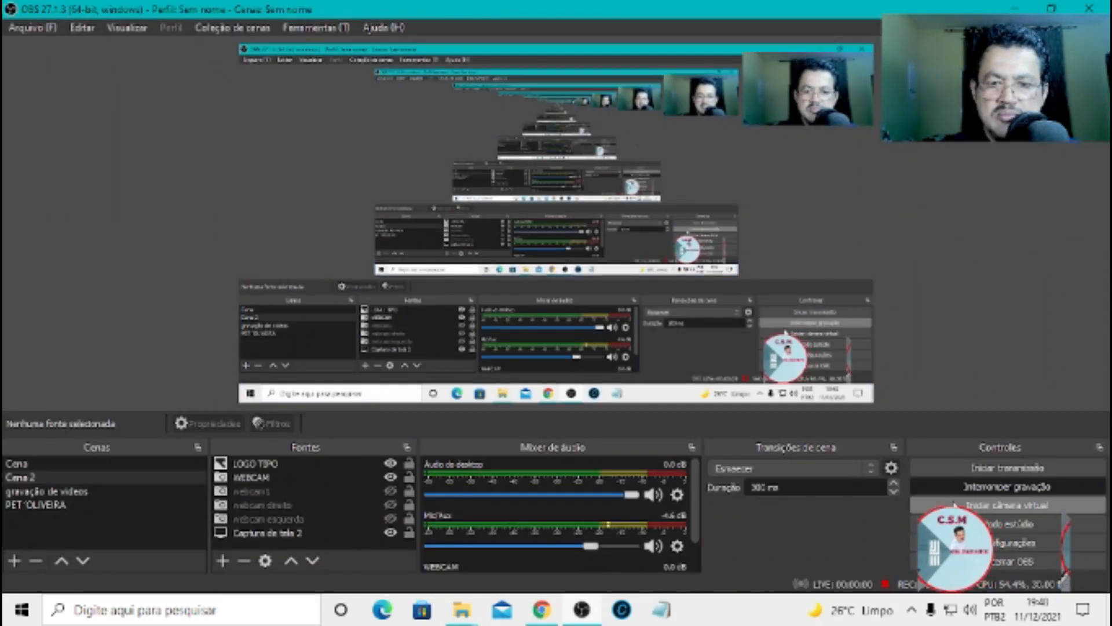